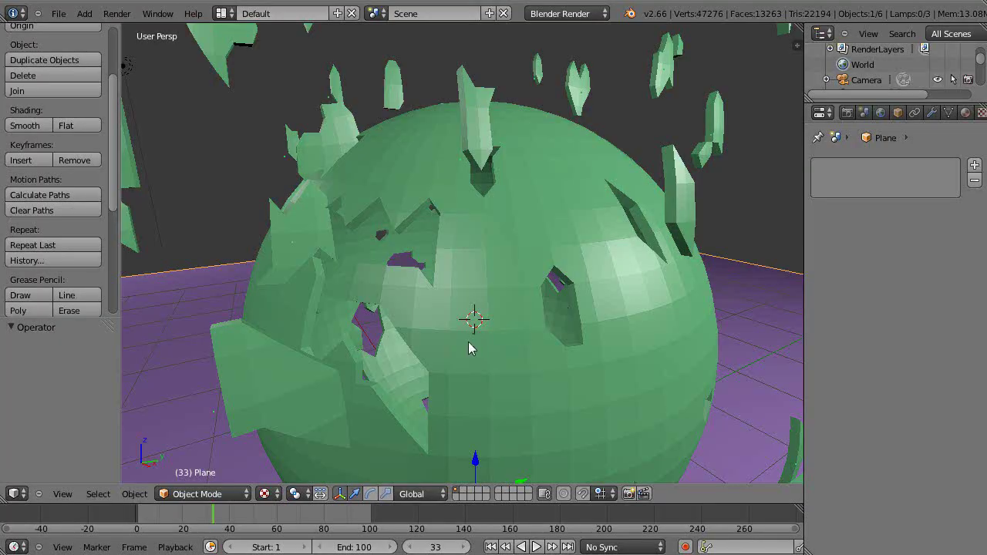
Zoom and orbit the view to inspect the shattered green sphere
{"action": "scroll", "coordinate": [469, 347], "scroll_direction": "down", "scroll_amount": 4}
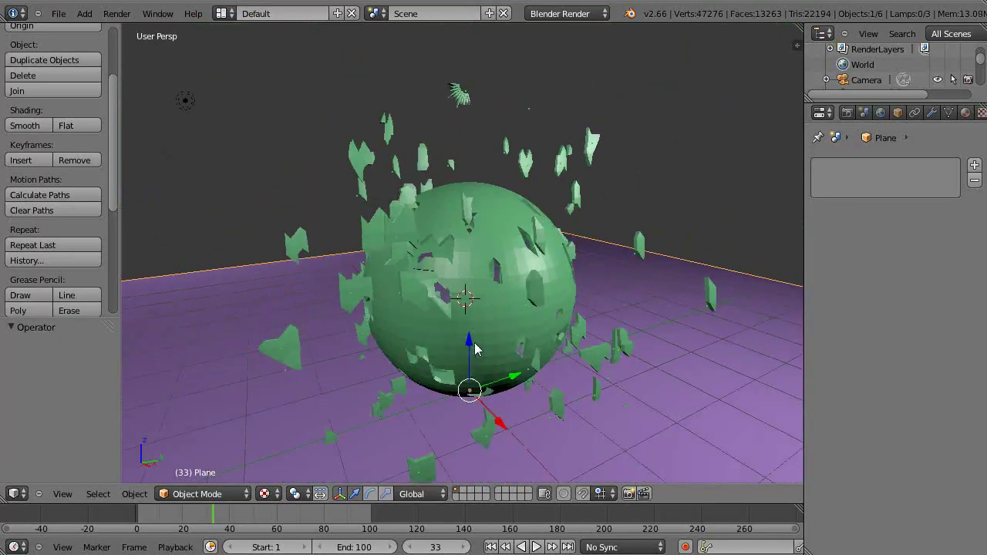
{"action": "scroll", "coordinate": [478, 348], "scroll_direction": "up", "scroll_amount": 1}
{"action": "scroll", "coordinate": [566, 274], "scroll_direction": "up", "scroll_amount": 3}
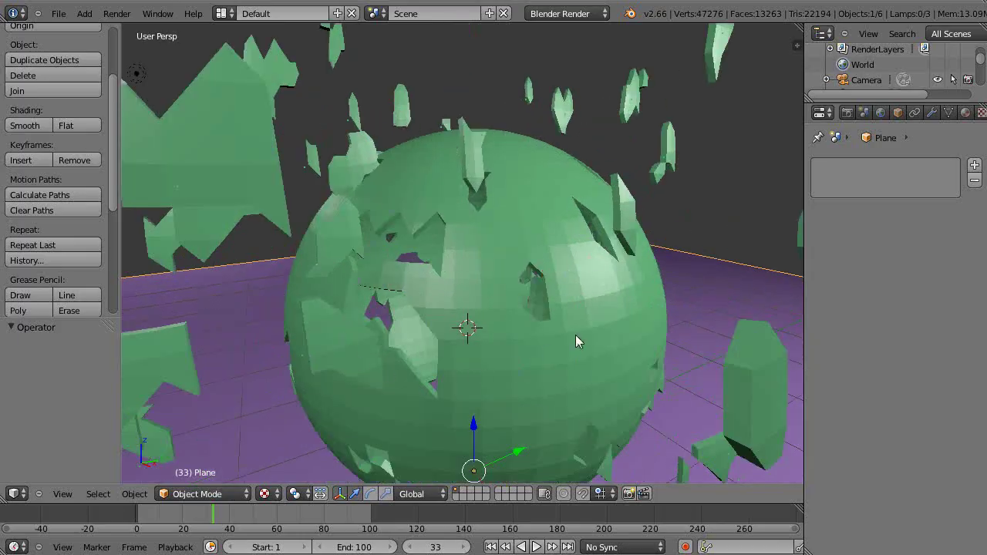
{"action": "scroll", "coordinate": [575, 335], "scroll_direction": "down", "scroll_amount": 2}
{"action": "middle_click_drag", "start_coordinate": [579, 335], "coordinate": [469, 336]}
{"action": "scroll", "coordinate": [476, 341], "scroll_direction": "up", "scroll_amount": 3}
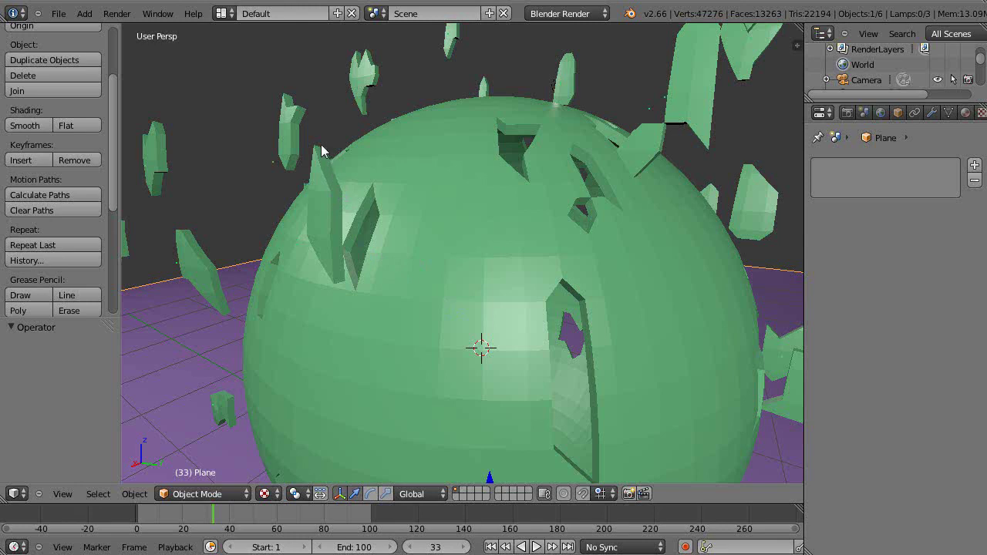
Play the explosion animation starting from frame 3
{"action": "left_click", "coordinate": [141, 517]}
{"action": "scroll", "coordinate": [355, 452], "scroll_direction": "down", "scroll_amount": 4}
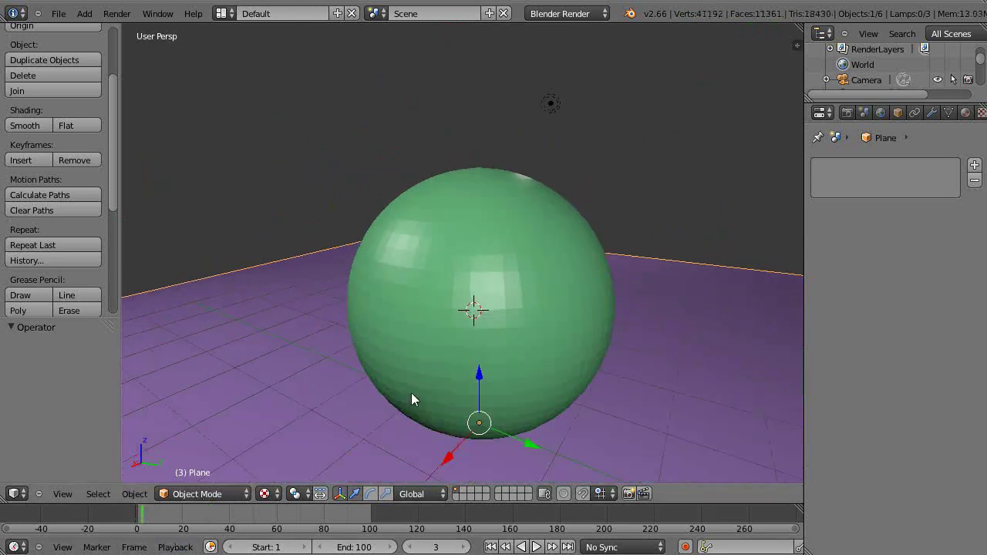
{"action": "key", "text": "alt+a"}
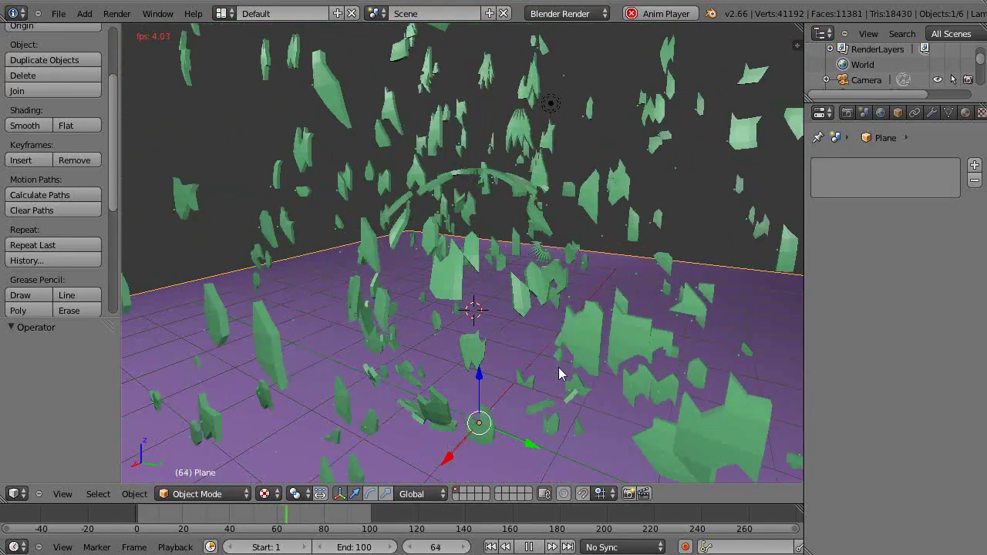
Stop playback, snap the 3D cursor to the old sphere, and delete that sphere
{"action": "key", "text": "Escape"}
{"action": "scroll", "coordinate": [549, 342], "scroll_direction": "down", "scroll_amount": 3}
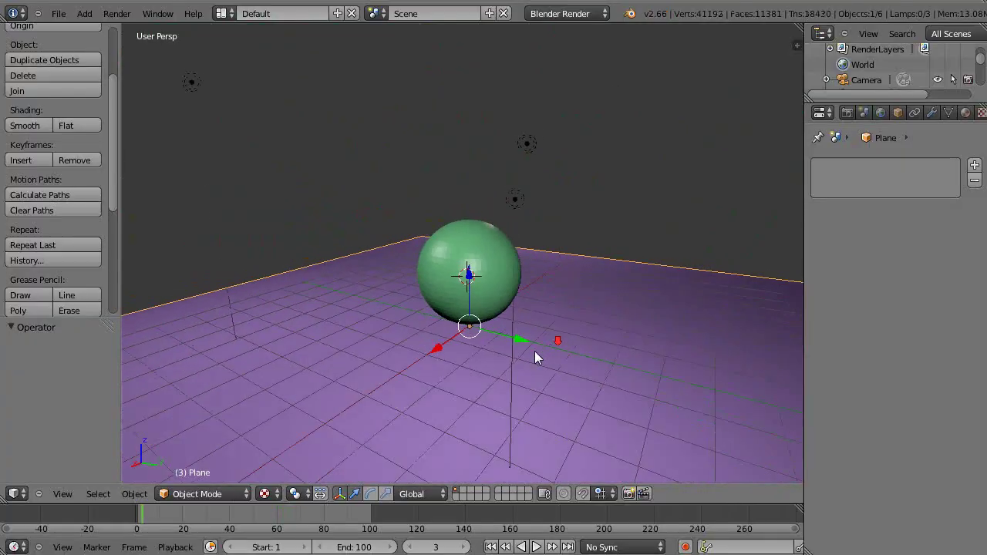
{"action": "middle_click_drag", "start_coordinate": [535, 353], "coordinate": [588, 357]}
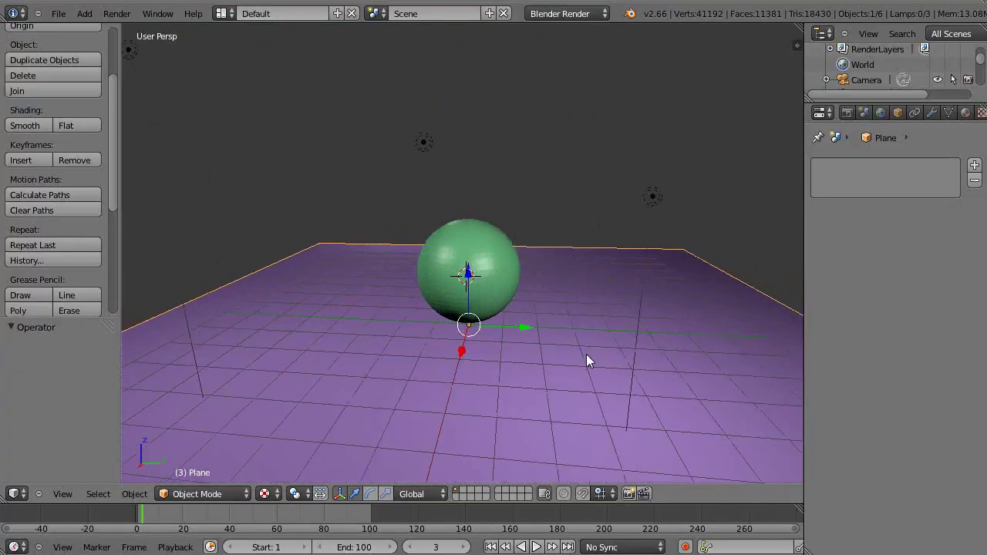
{"action": "right_click", "coordinate": [501, 276]}
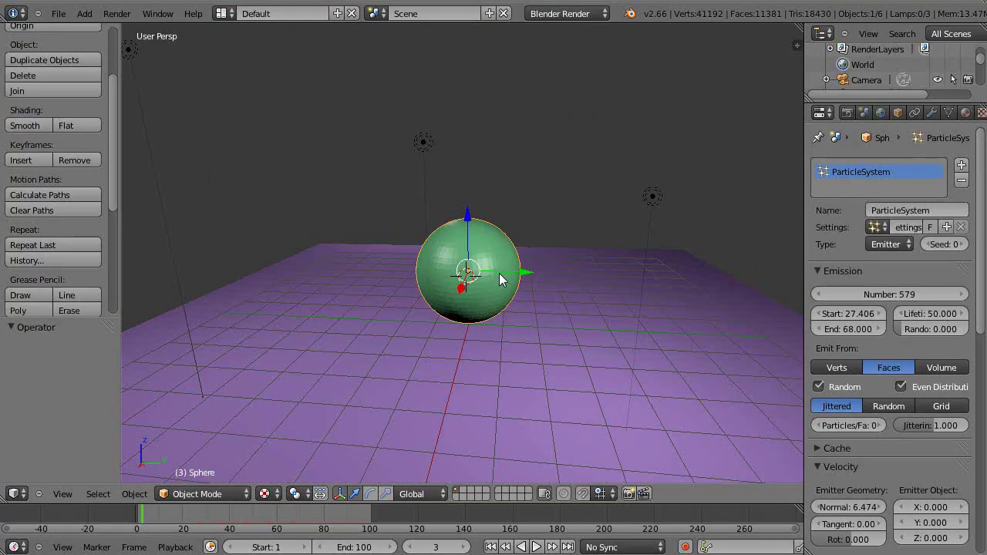
{"action": "key", "text": "shift+s"}
{"action": "left_click", "coordinate": [499, 275]}
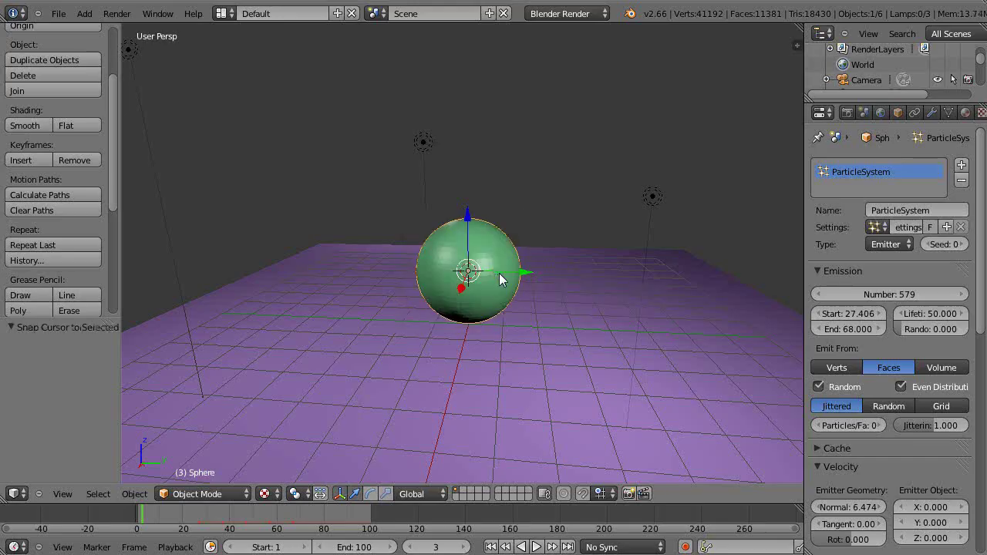
{"action": "key", "text": "x"}
{"action": "left_click", "coordinate": [499, 275]}
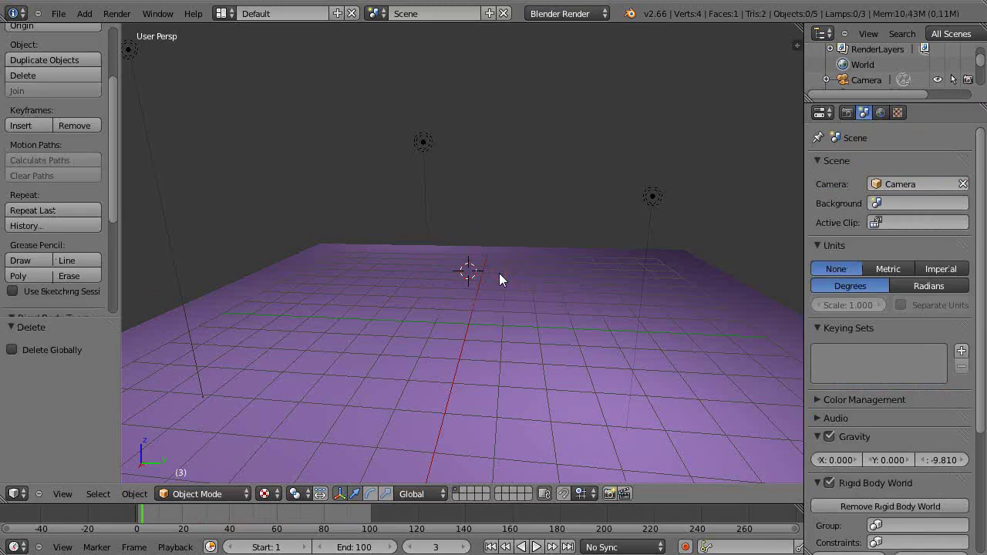
Add a UV sphere at the cursor and scale its mesh to about twice the size
{"action": "key", "text": "shift+a"}
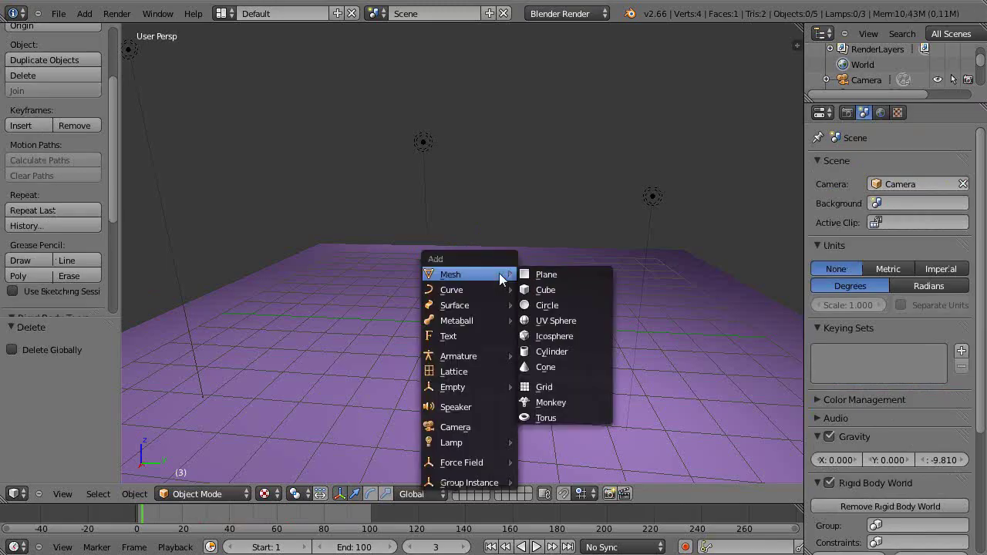
{"action": "left_click", "coordinate": [550, 323]}
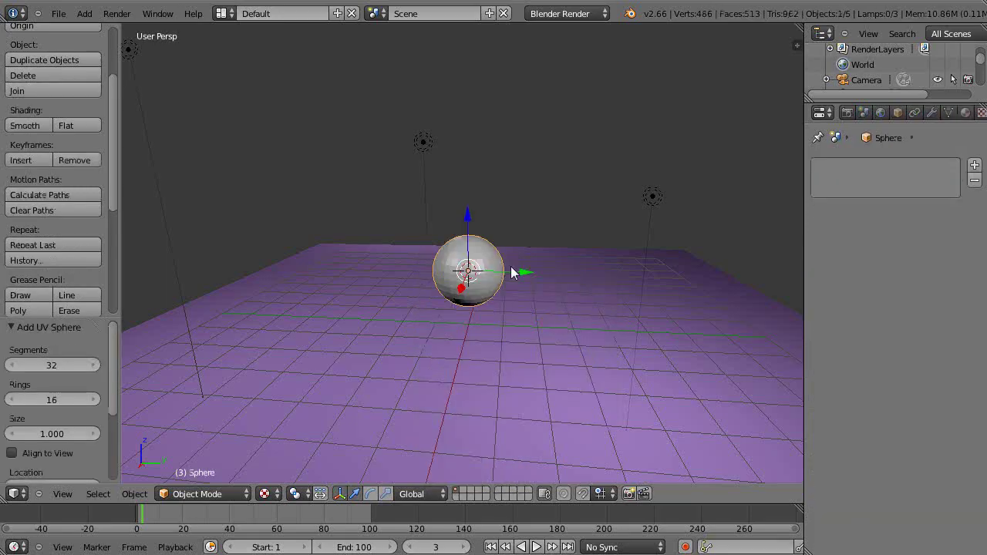
{"action": "key", "text": "Tab"}
{"action": "key", "text": "s"}
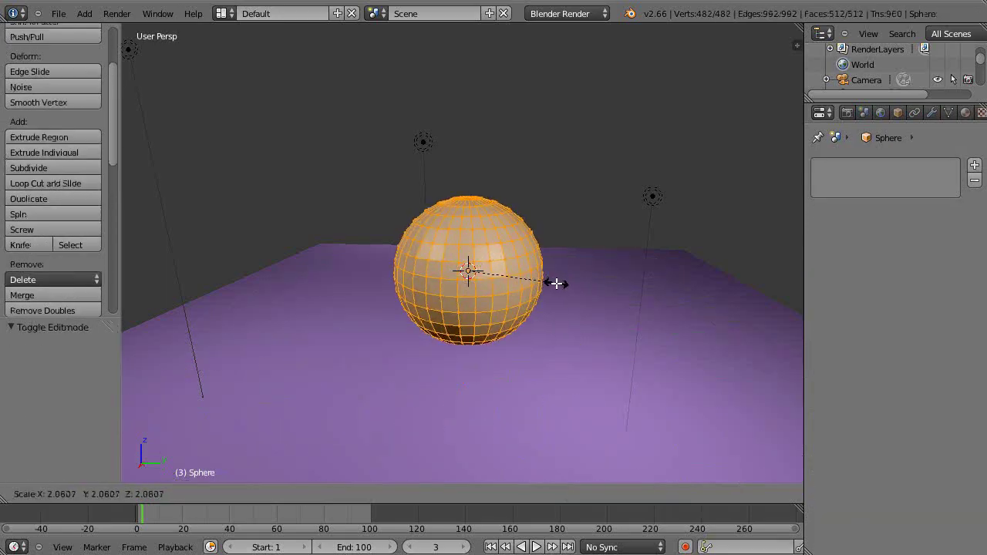
{"action": "left_click", "coordinate": [556, 283]}
{"action": "key", "text": "Tab"}
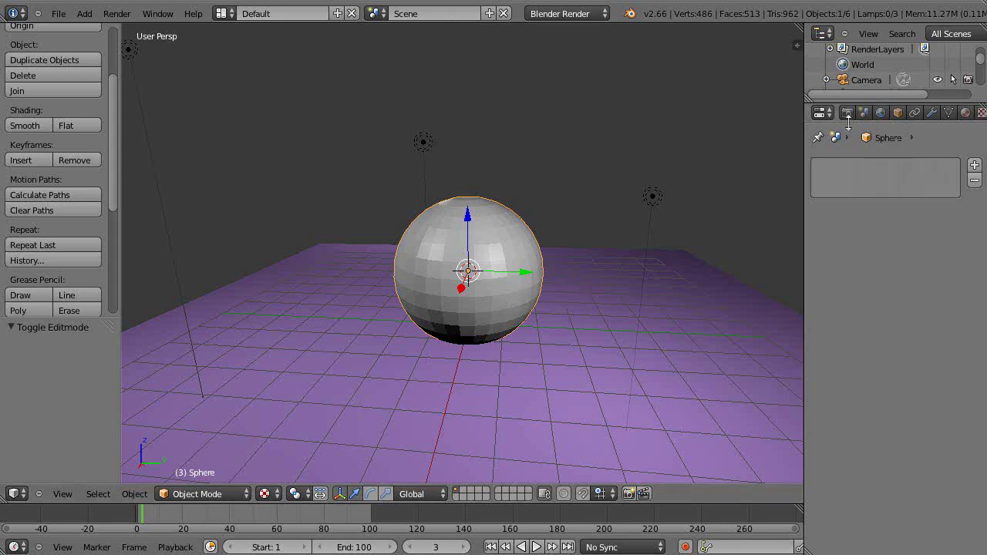
Assign the existing green Material to the new sphere
{"action": "left_click", "coordinate": [965, 113]}
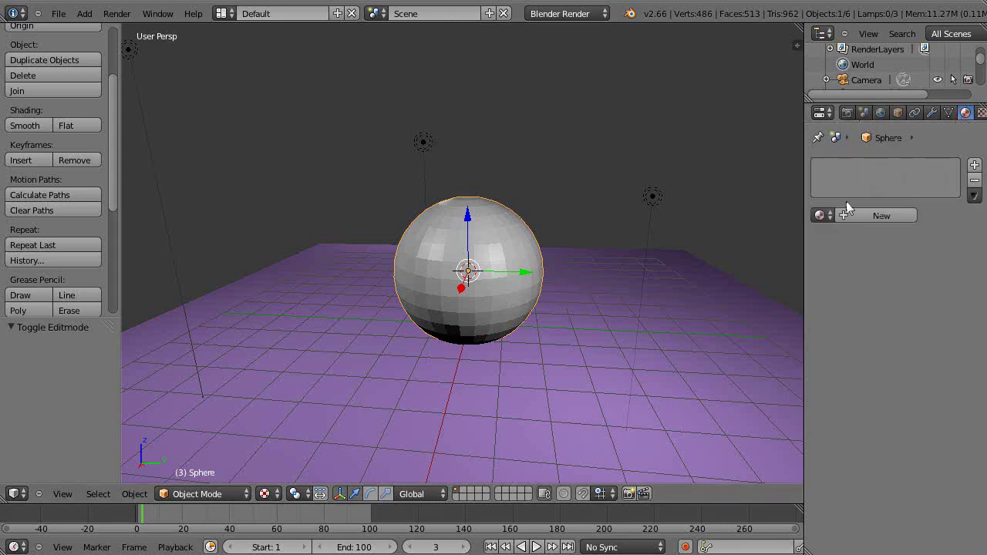
{"action": "left_click", "coordinate": [820, 215]}
{"action": "left_click", "coordinate": [819, 240]}
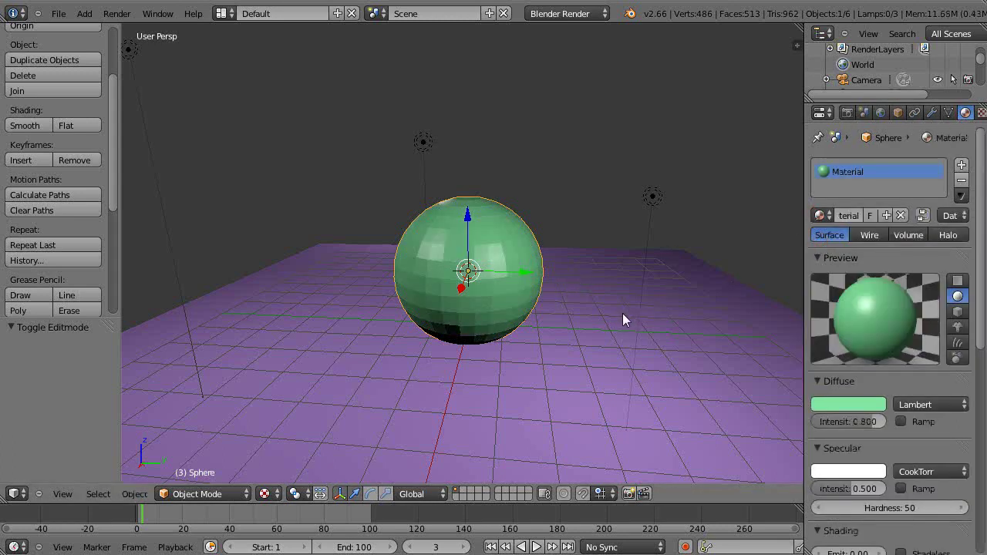
{"action": "scroll", "coordinate": [622, 313], "scroll_direction": "up", "scroll_amount": 2}
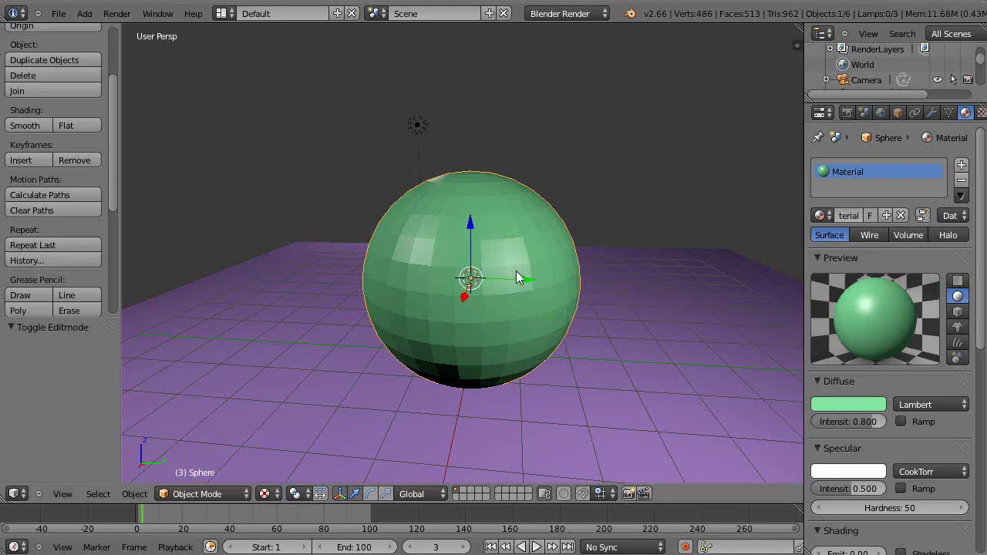
Widen the Properties editor, show the empty Particles tab, and leave the sphere in Edit Mode
{"action": "scroll", "coordinate": [522, 278], "scroll_direction": "down", "scroll_amount": 2}
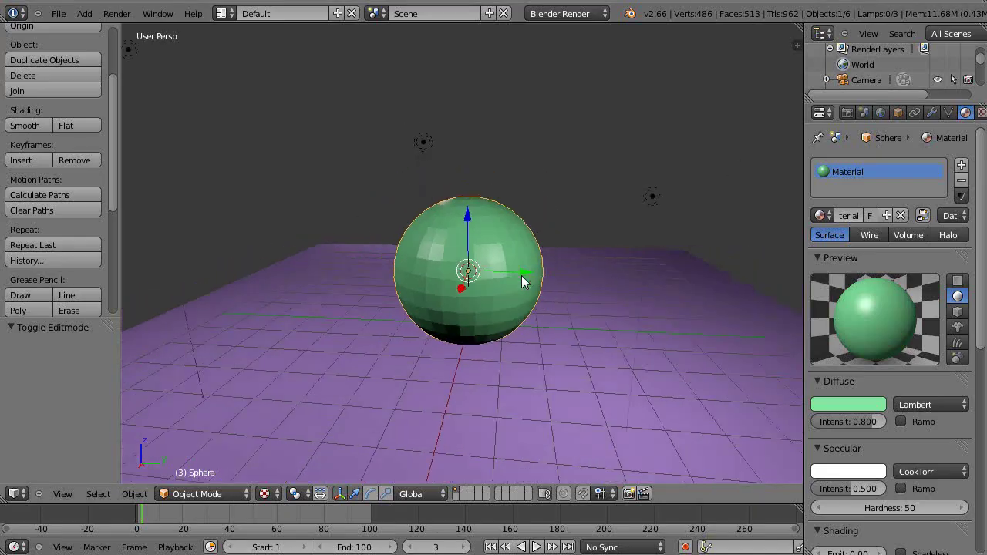
{"action": "scroll", "coordinate": [521, 279], "scroll_direction": "up", "scroll_amount": 1}
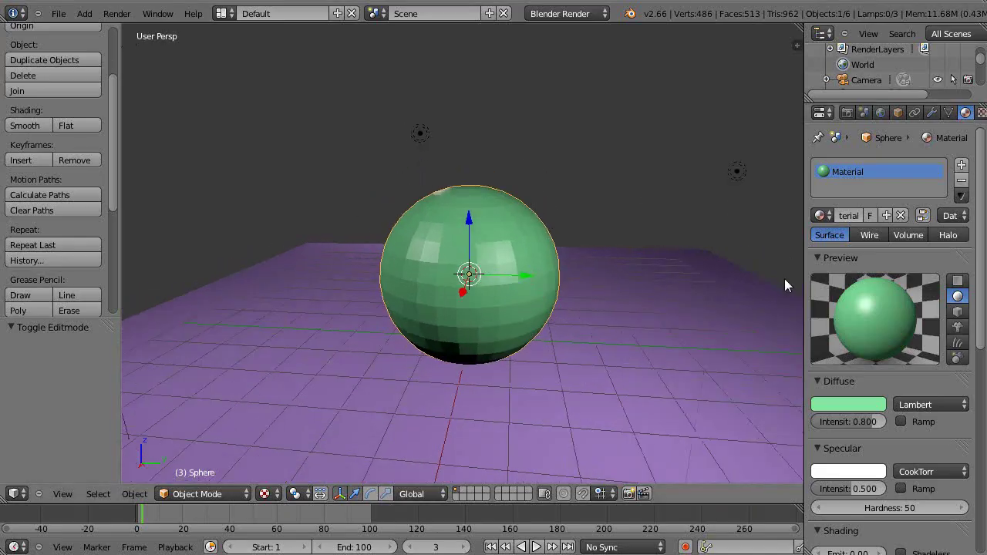
{"action": "left_click_drag", "start_coordinate": [804, 272], "coordinate": [780, 272]}
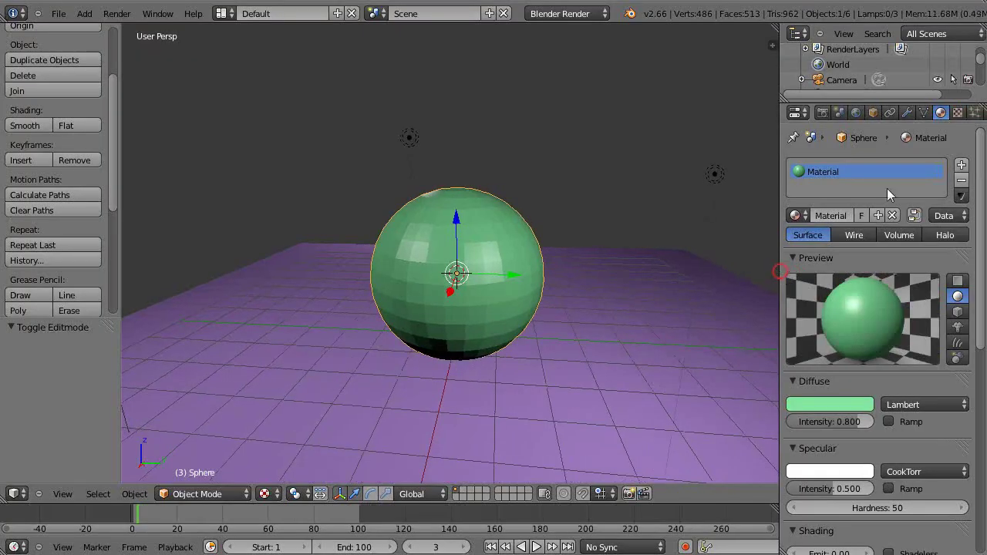
{"action": "left_click", "coordinate": [975, 113]}
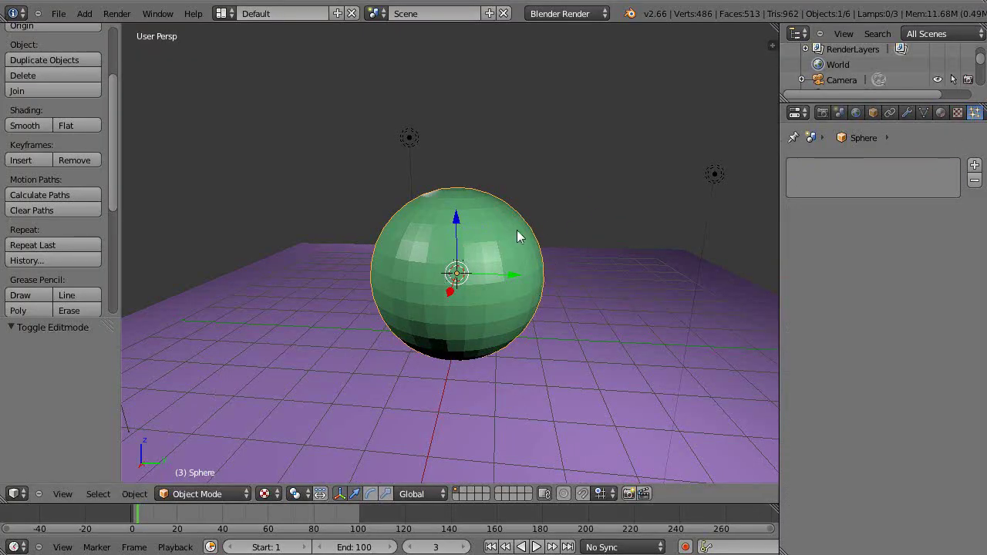
{"action": "key", "text": "Tab"}
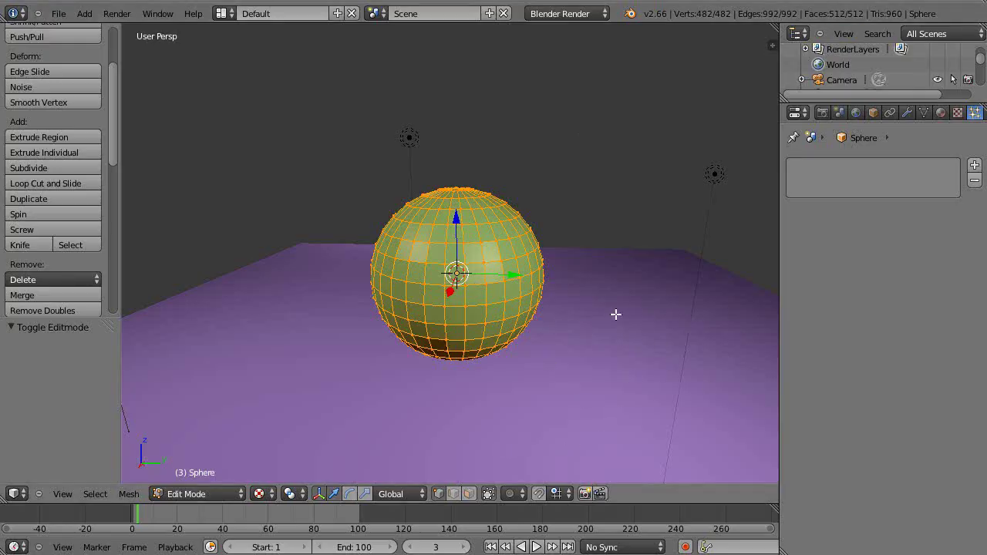
{"action": "key", "text": "Tab"}
{"action": "key", "text": "Tab"}
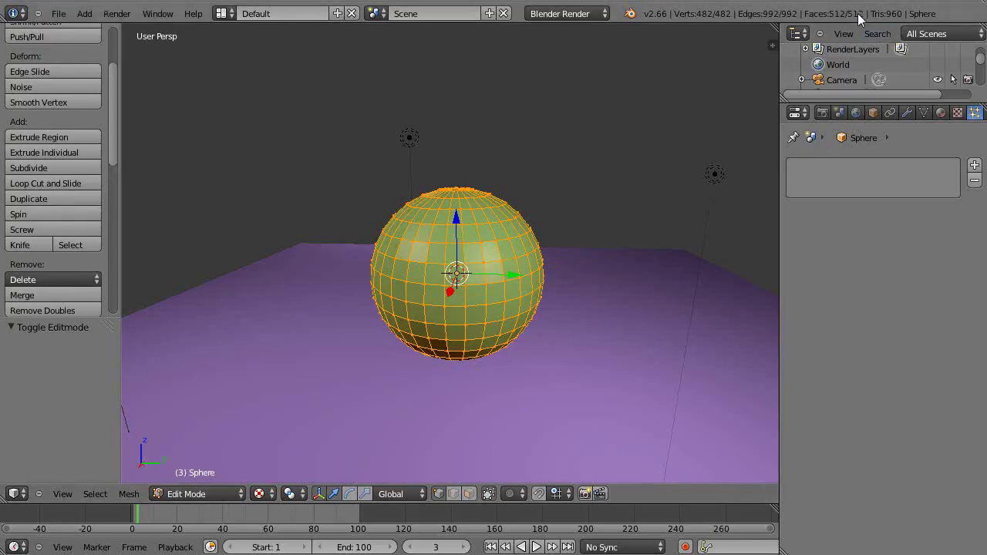
{"action": "key", "text": "Tab"}
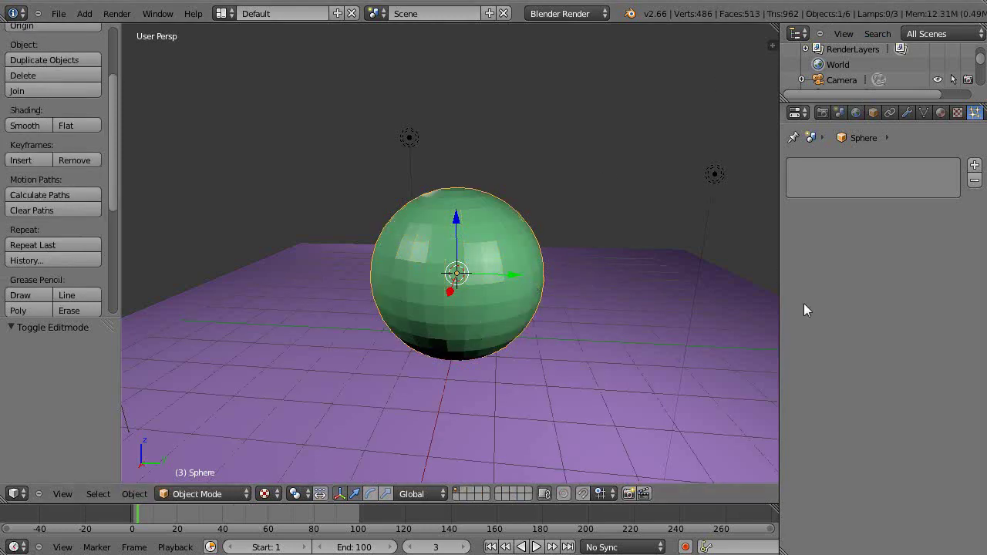
Add a particle system with 512 particles and emission ending at frame 50
{"action": "left_click", "coordinate": [975, 165]}
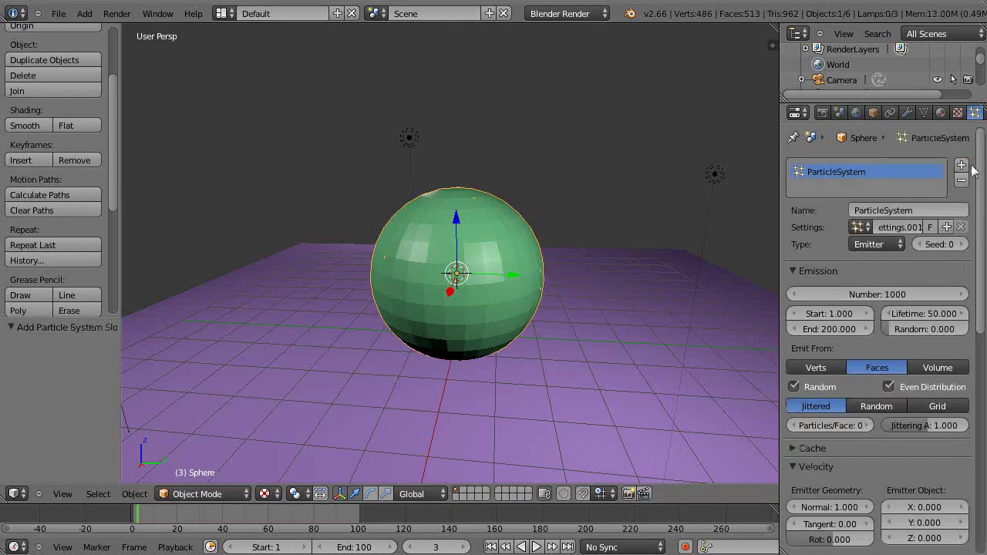
{"action": "left_click", "coordinate": [893, 298]}
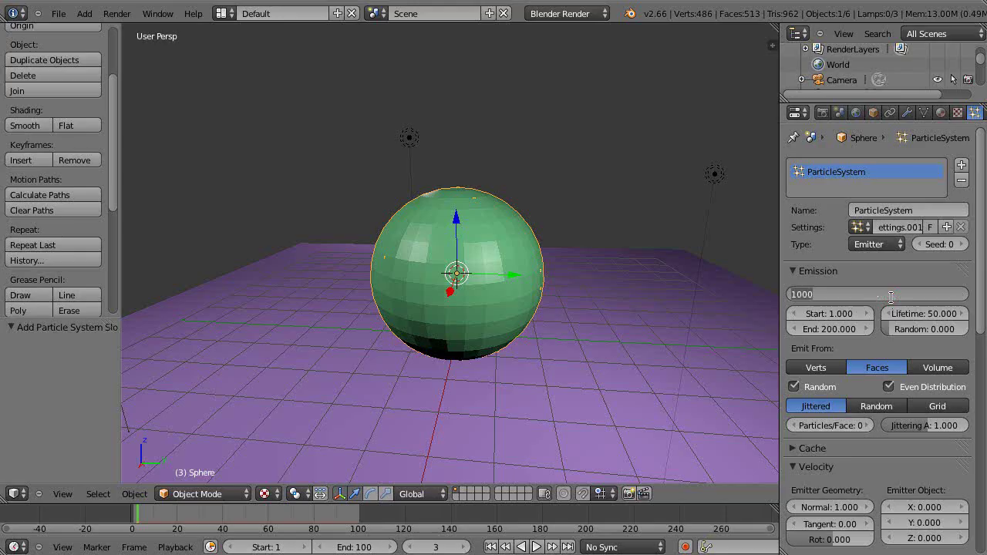
{"action": "type", "text": "512"}
{"action": "key", "text": "Return"}
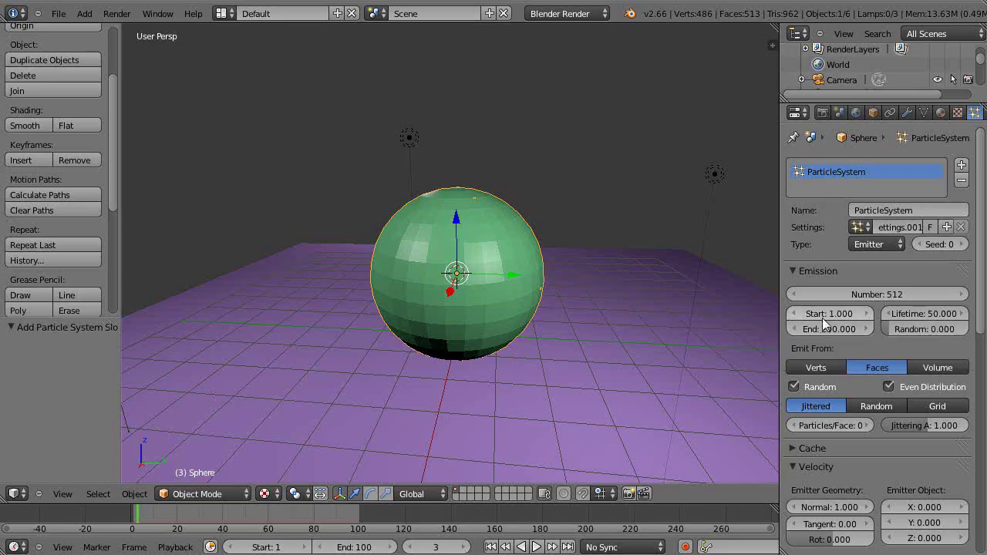
{"action": "left_click_drag", "start_coordinate": [836, 329], "coordinate": [831, 329]}
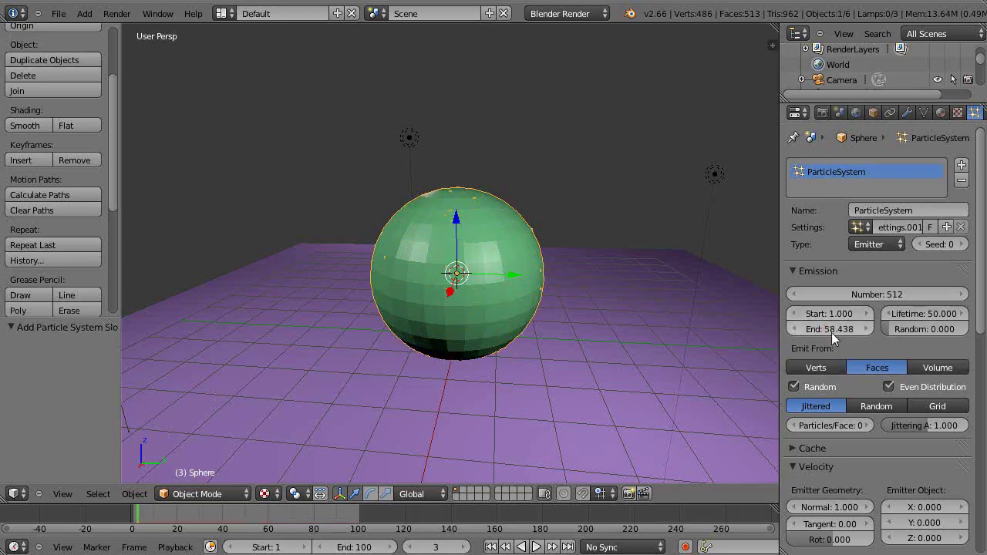
{"action": "left_click", "coordinate": [834, 329]}
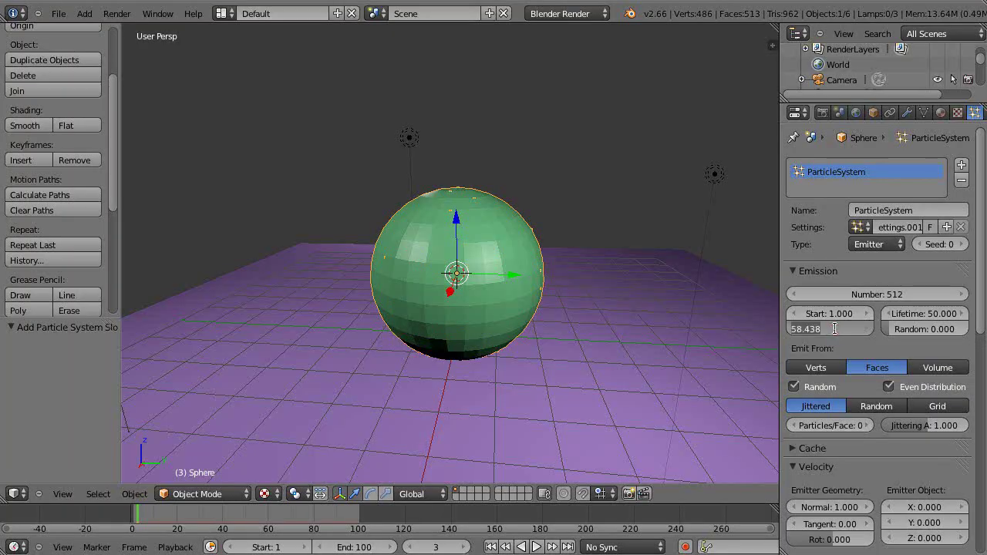
{"action": "type", "text": "50"}
{"action": "key", "text": "Return"}
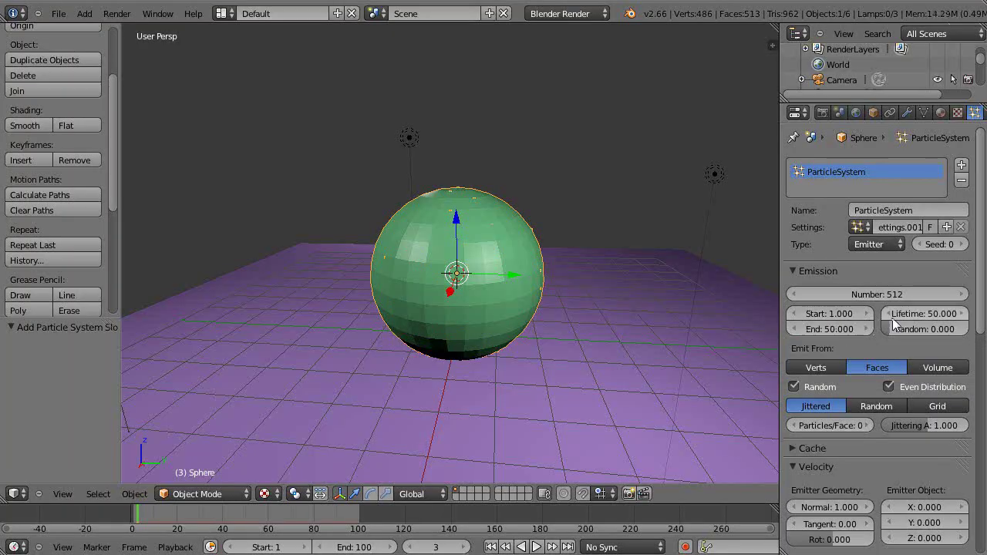
Set particle lifetime to 200, normal velocity to 4.426, and the scene end frame to 144
{"action": "left_click", "coordinate": [941, 313]}
{"action": "type", "text": "1"}
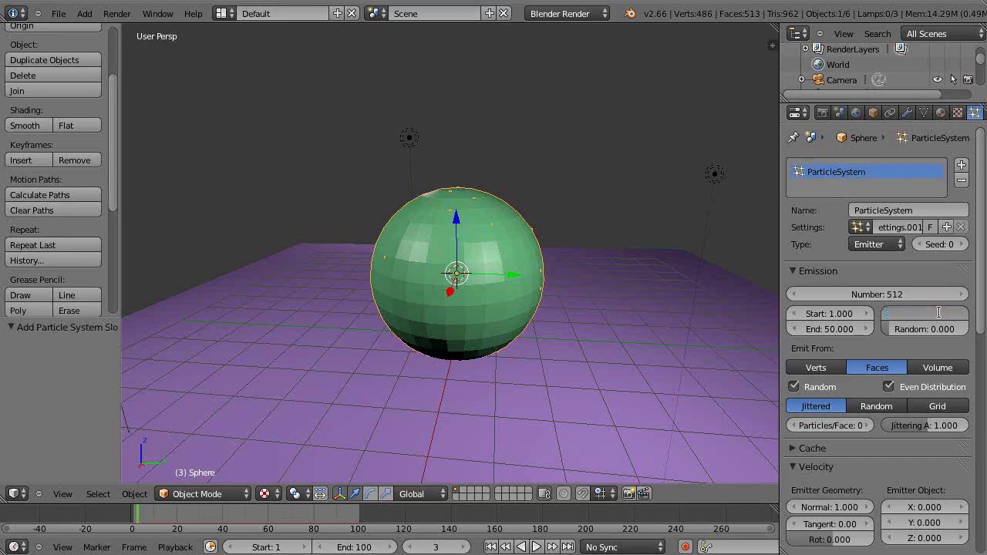
{"action": "type", "text": "00"}
{"action": "key", "text": "Return"}
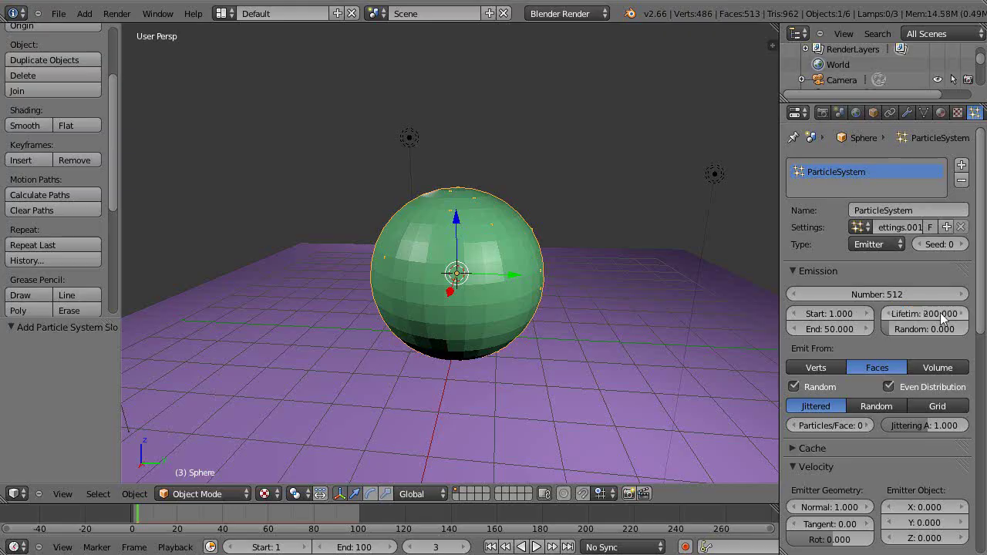
{"action": "left_click", "coordinate": [696, 325]}
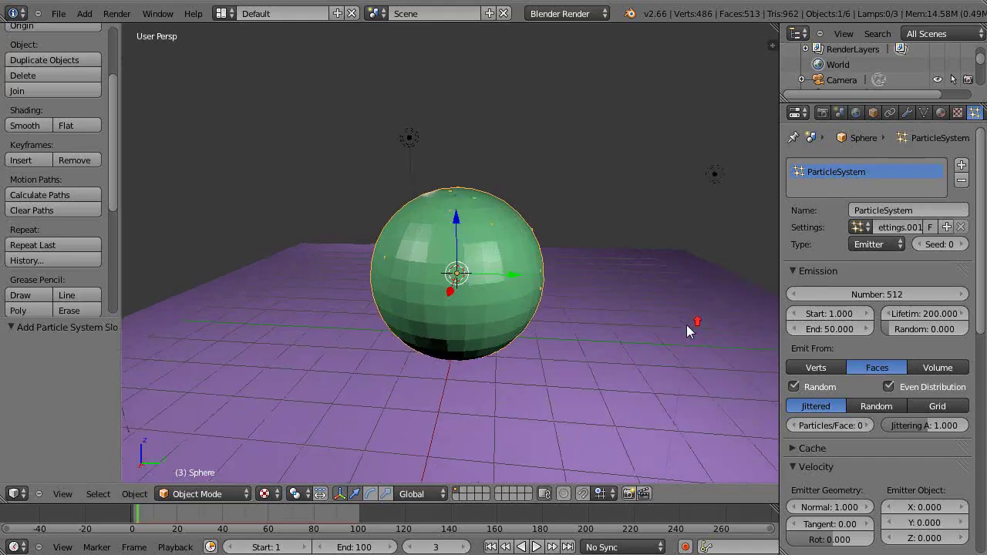
{"action": "scroll", "coordinate": [605, 319], "scroll_direction": "up", "scroll_amount": 1}
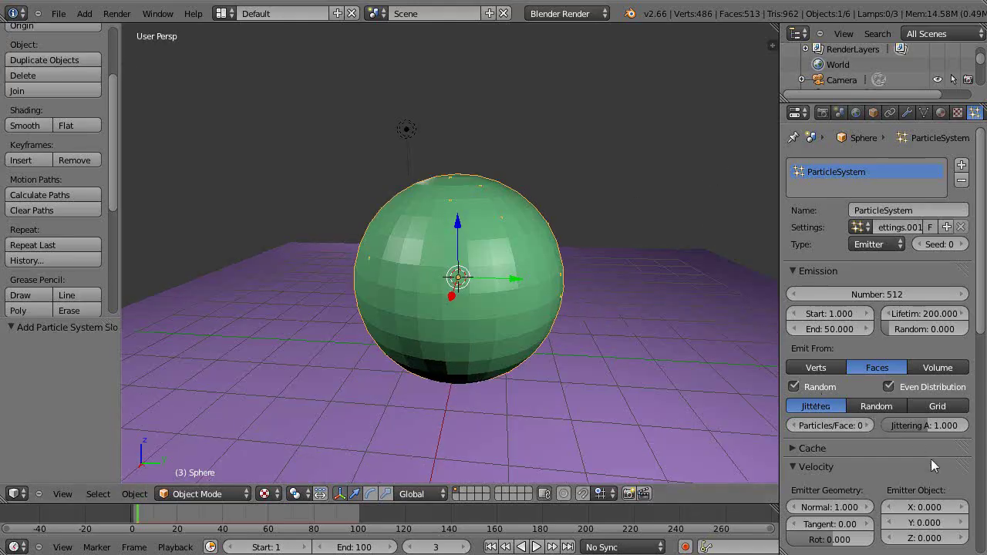
{"action": "left_click_drag", "start_coordinate": [823, 506], "coordinate": [885, 515]}
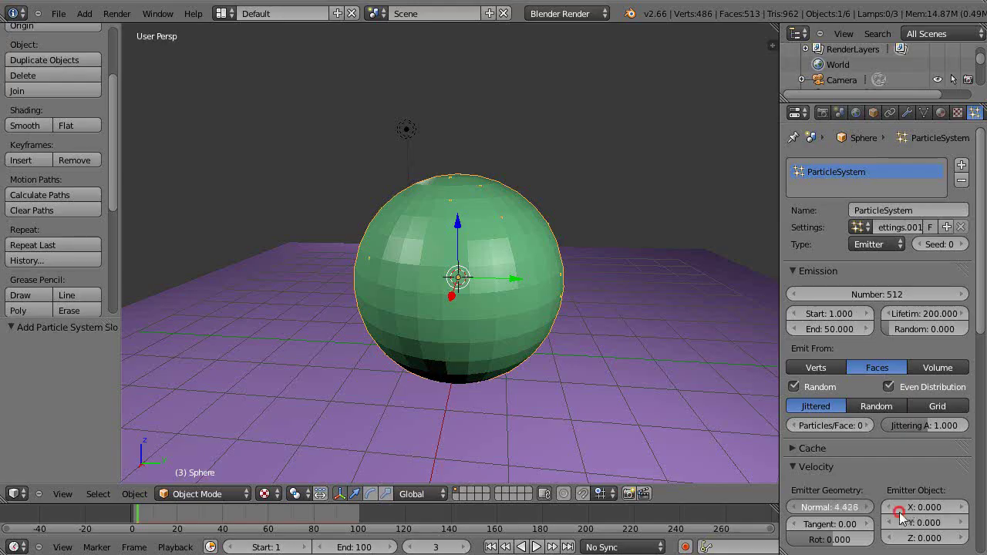
{"action": "left_click_drag", "start_coordinate": [903, 517], "coordinate": [903, 517]}
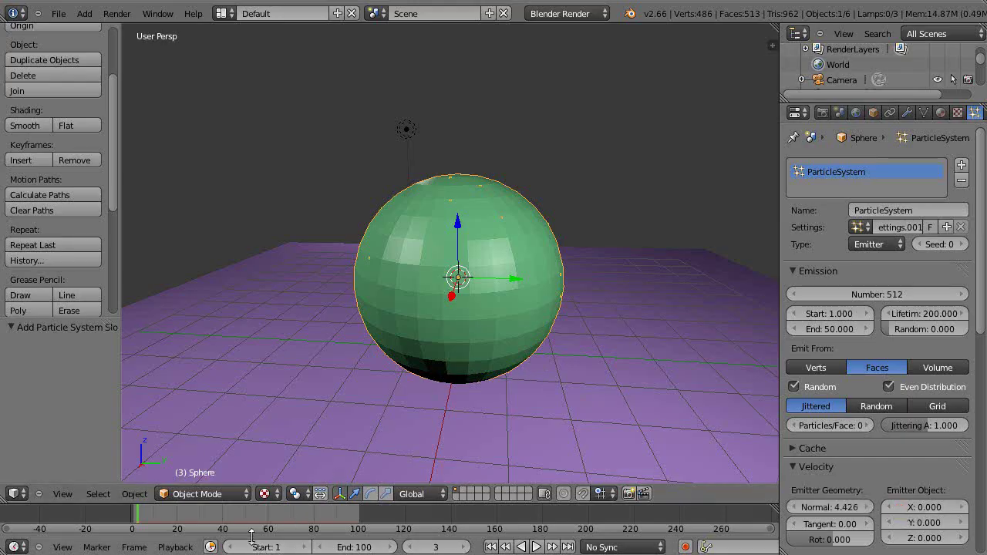
{"action": "left_click_drag", "start_coordinate": [337, 550], "coordinate": [371, 550]}
Play the animation and raise the sphere vertically to Z 2.511
{"action": "key", "text": "alt+a"}
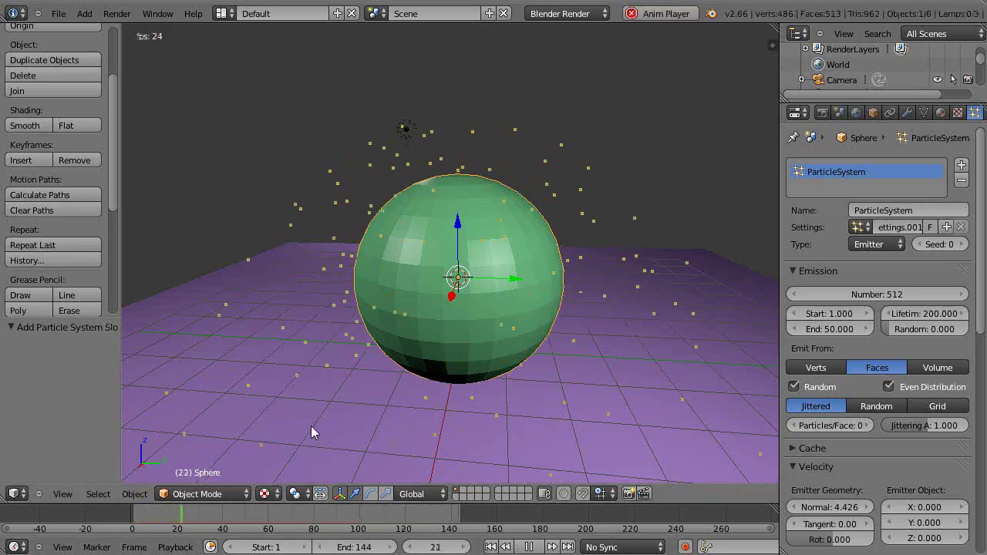
{"action": "scroll", "coordinate": [391, 395], "scroll_direction": "down", "scroll_amount": 2}
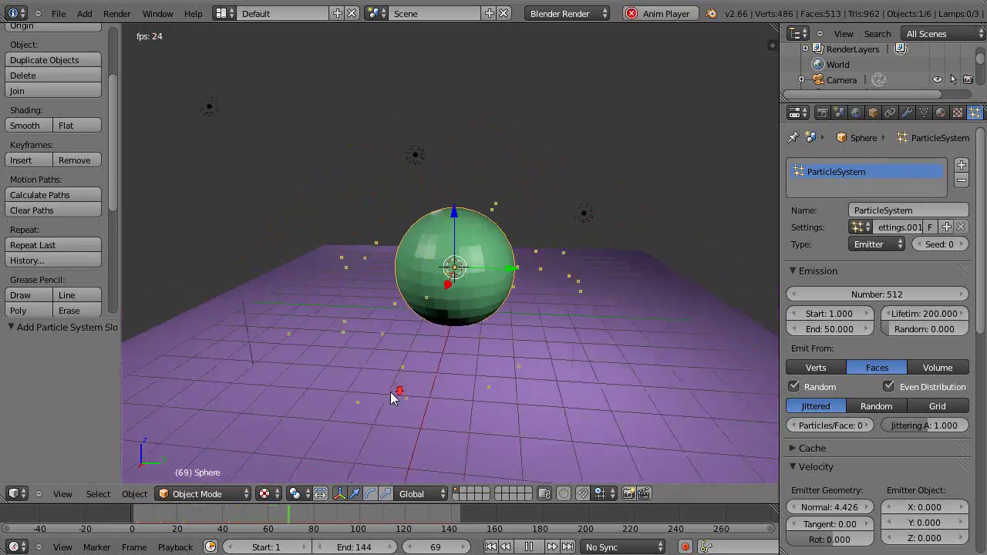
{"action": "scroll", "coordinate": [390, 386], "scroll_direction": "down", "scroll_amount": 1}
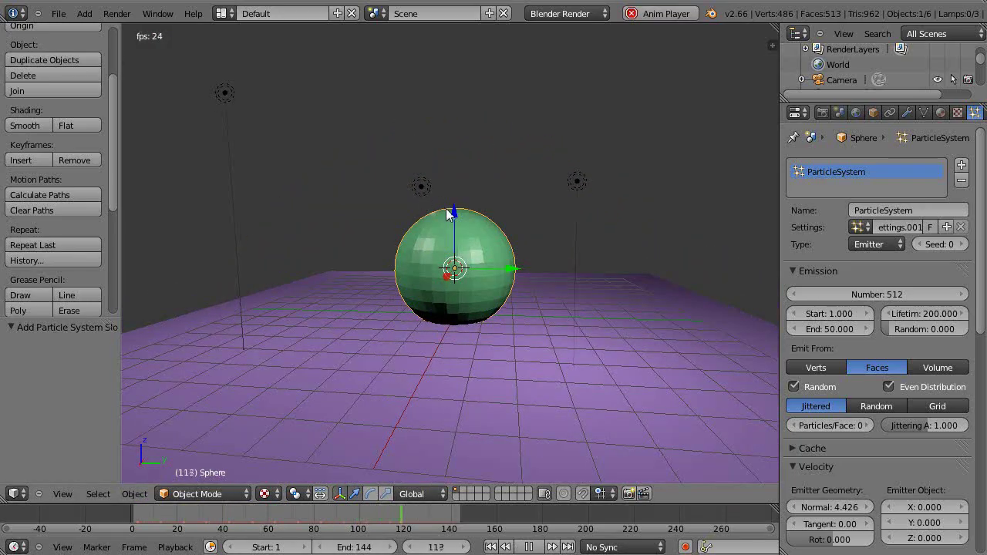
{"action": "key", "text": "g"}
{"action": "key", "text": "z"}
{"action": "left_click", "coordinate": [460, 142]}
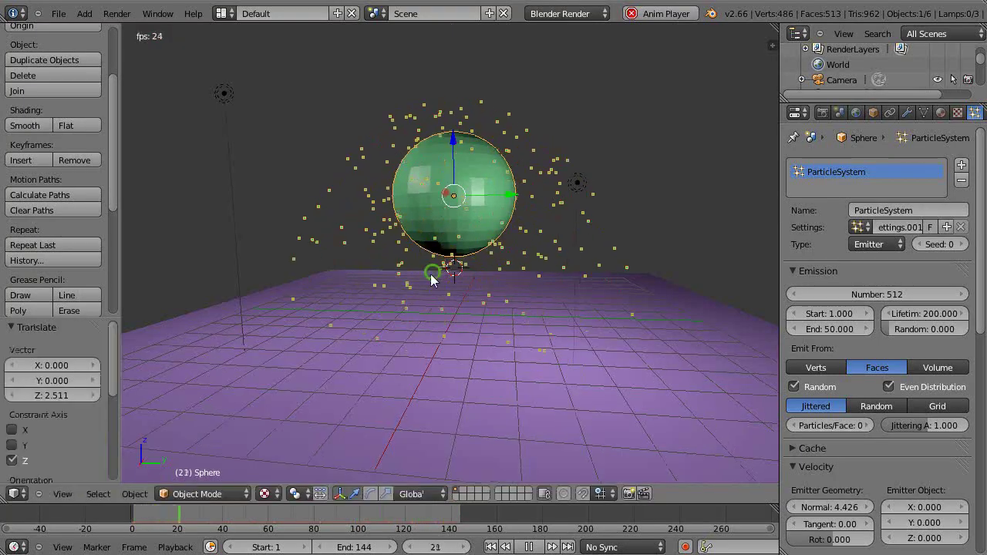
Set the particle Field Weights gravity to 0 and hide the tool shelf
{"action": "middle_click_drag", "start_coordinate": [437, 276], "coordinate": [368, 284]}
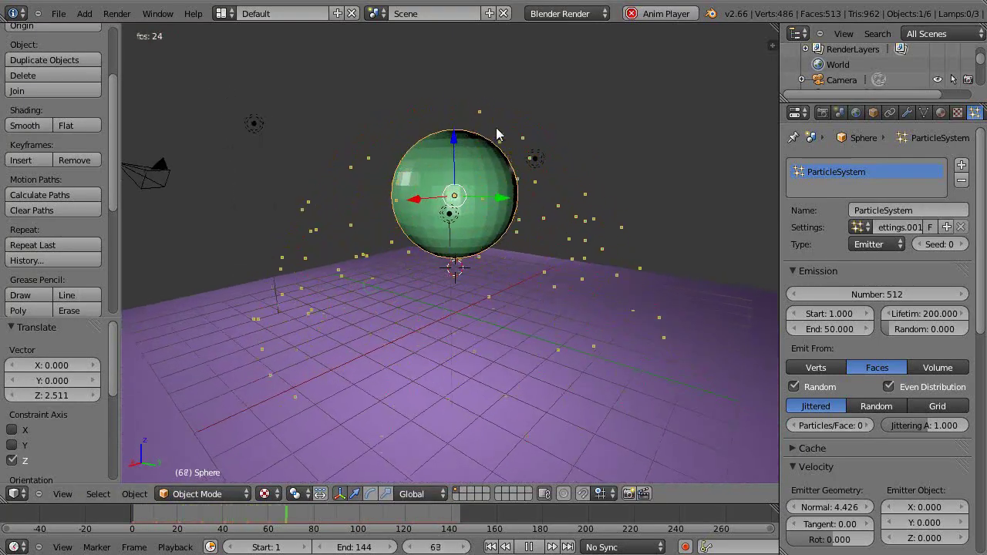
{"action": "scroll", "coordinate": [524, 328], "scroll_direction": "down", "scroll_amount": 2}
{"action": "scroll", "coordinate": [523, 338], "scroll_direction": "up", "scroll_amount": 4}
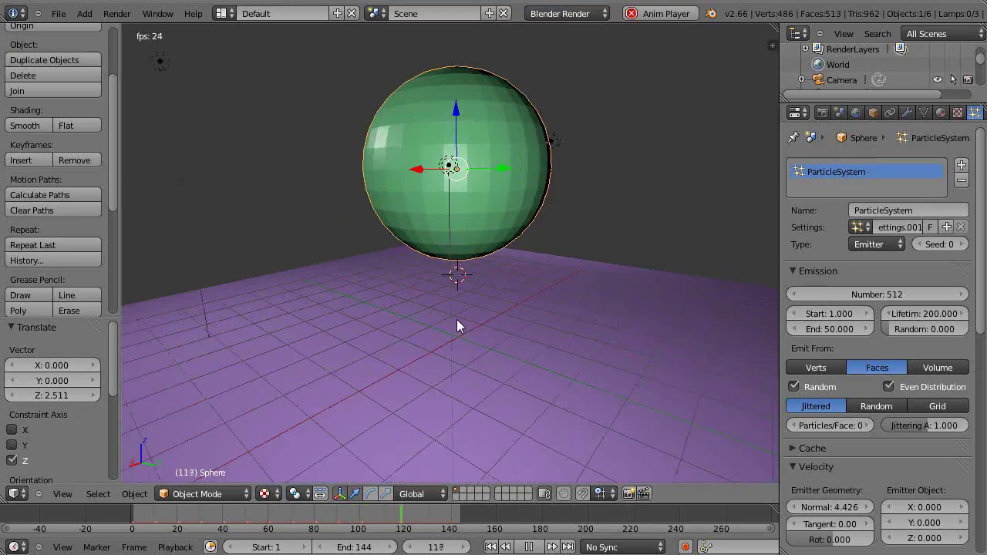
{"action": "scroll", "coordinate": [451, 310], "scroll_direction": "down", "scroll_amount": 2}
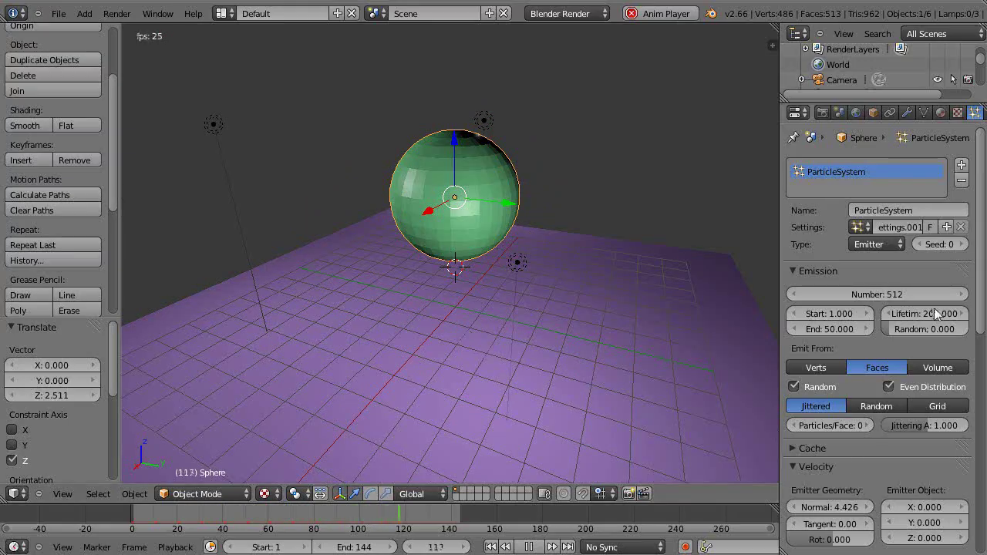
{"action": "scroll", "coordinate": [981, 282], "scroll_direction": "down", "scroll_amount": 12}
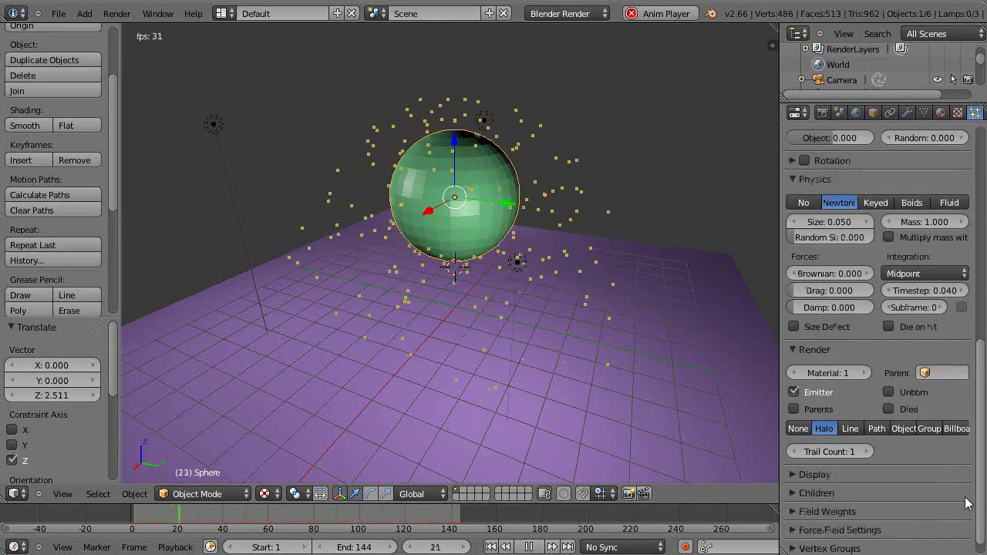
{"action": "left_click", "coordinate": [795, 492]}
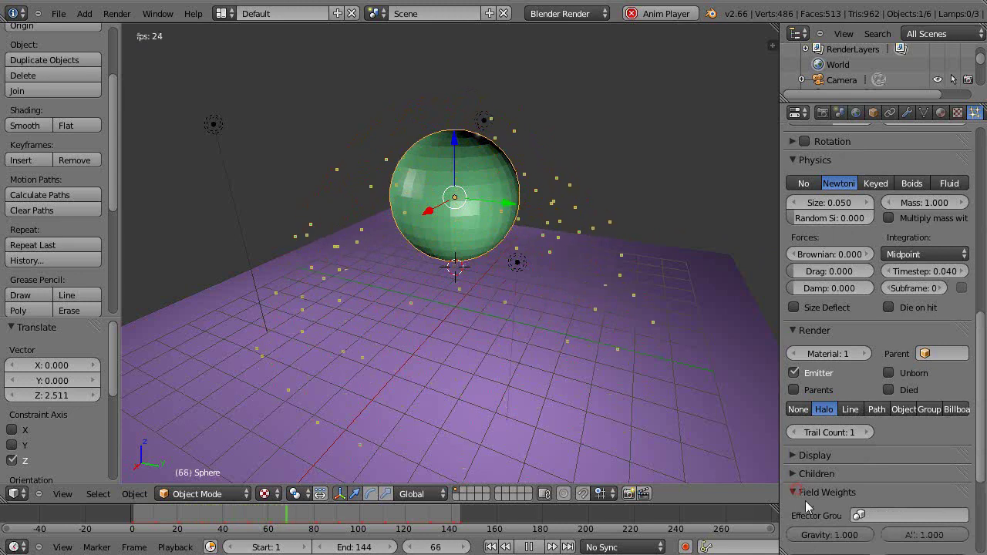
{"action": "left_click_drag", "start_coordinate": [845, 540], "coordinate": [687, 539]}
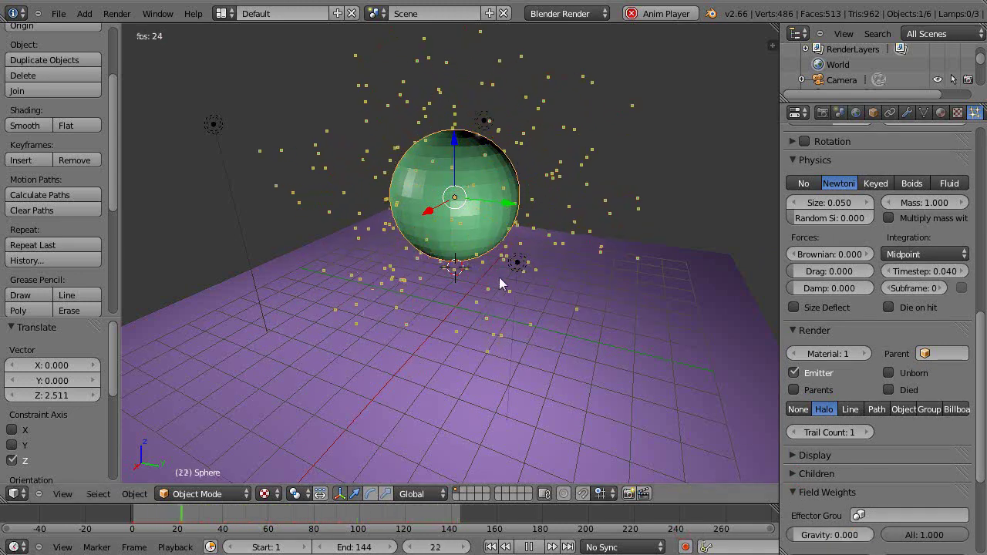
{"action": "scroll", "coordinate": [500, 228], "scroll_direction": "down", "scroll_amount": 4}
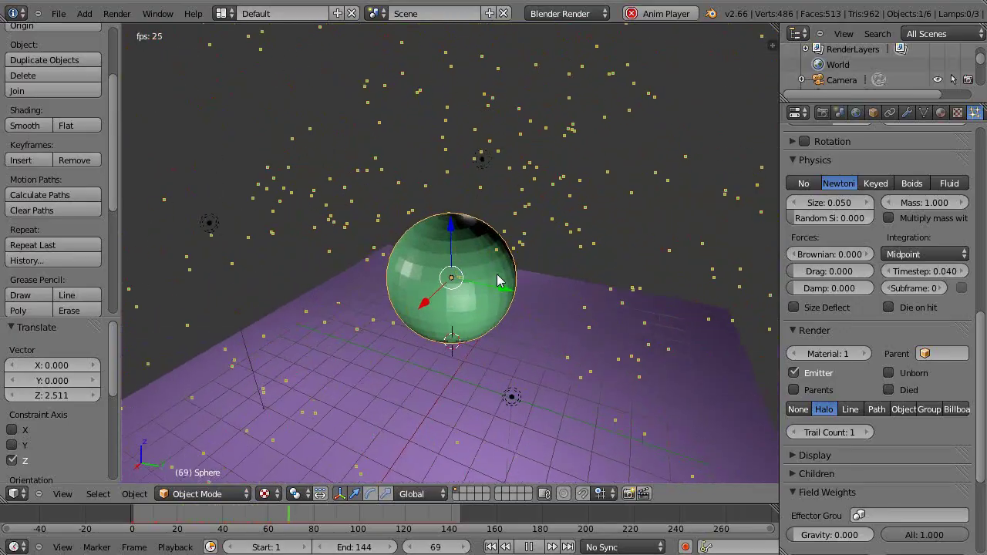
{"action": "scroll", "coordinate": [500, 264], "scroll_direction": "up", "scroll_amount": 6}
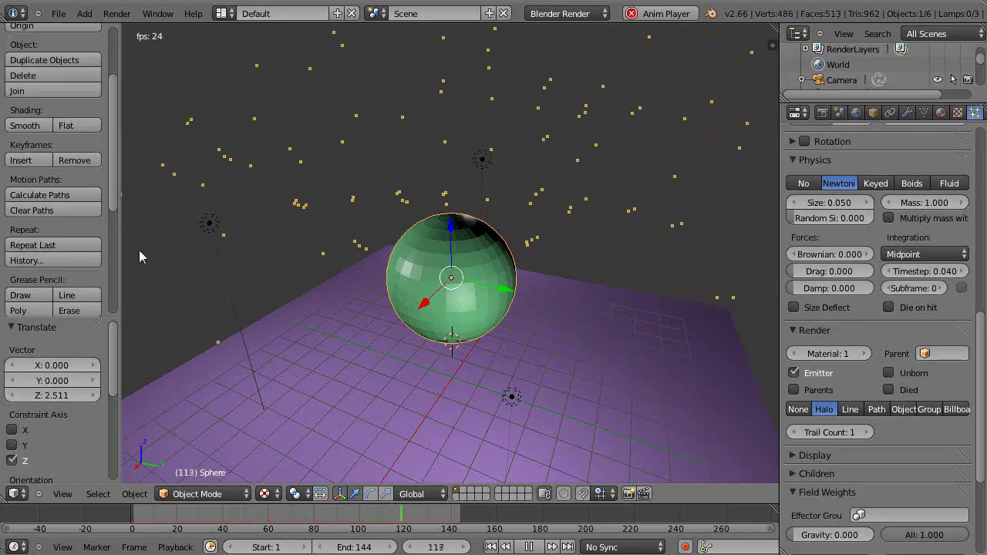
{"action": "key", "text": "t"}
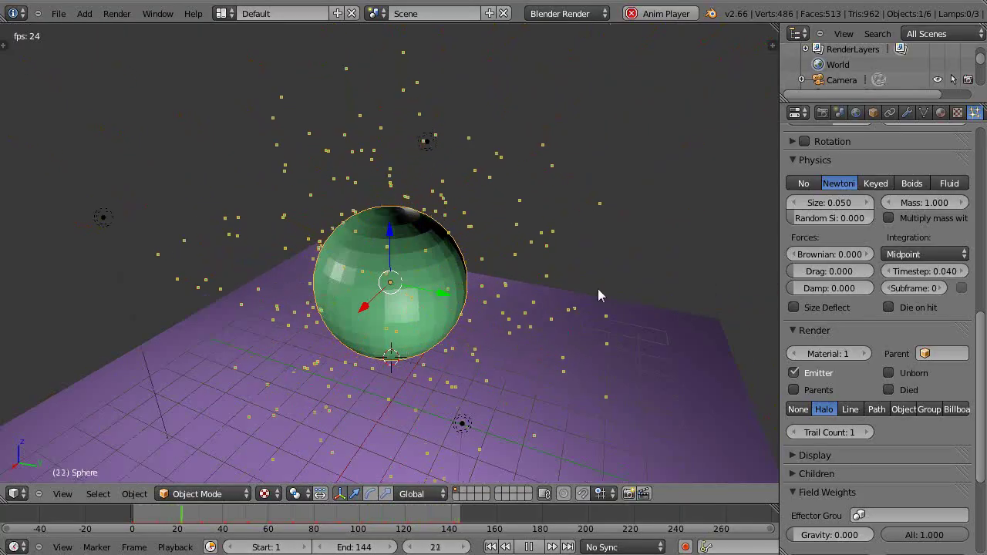
{"action": "middle_click_drag", "start_coordinate": [432, 299], "coordinate": [469, 187]}
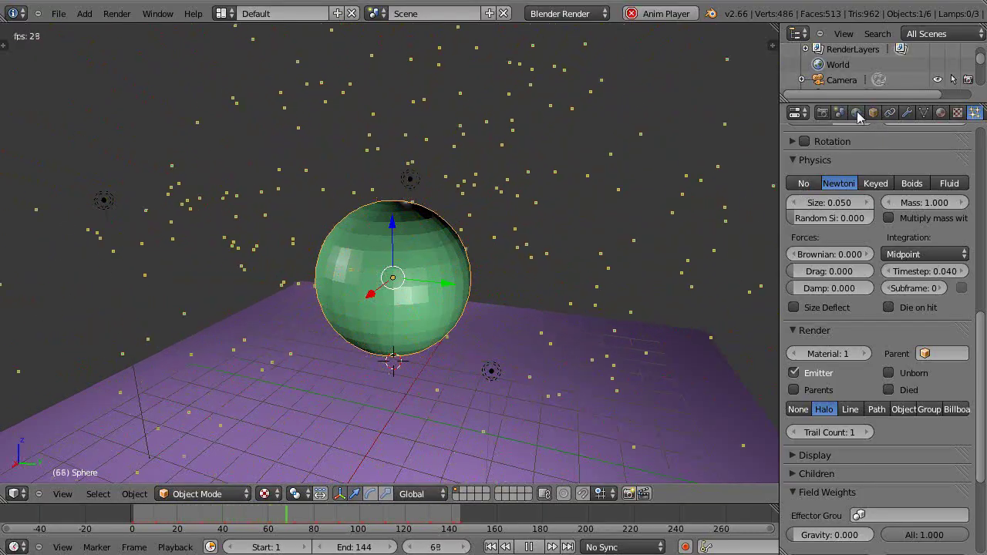
Add an Explode modifier to the sphere
{"action": "left_click", "coordinate": [908, 113]}
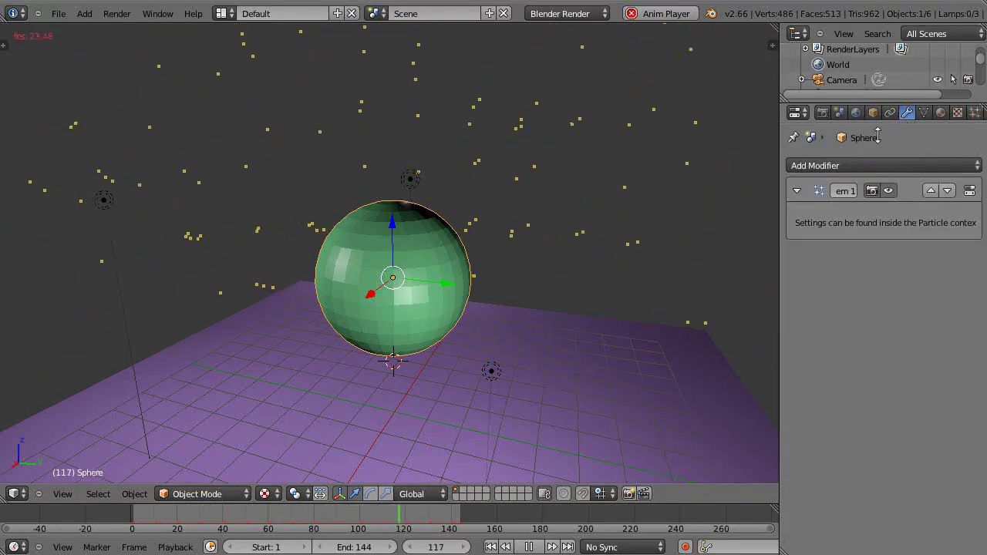
{"action": "left_click", "coordinate": [893, 166]}
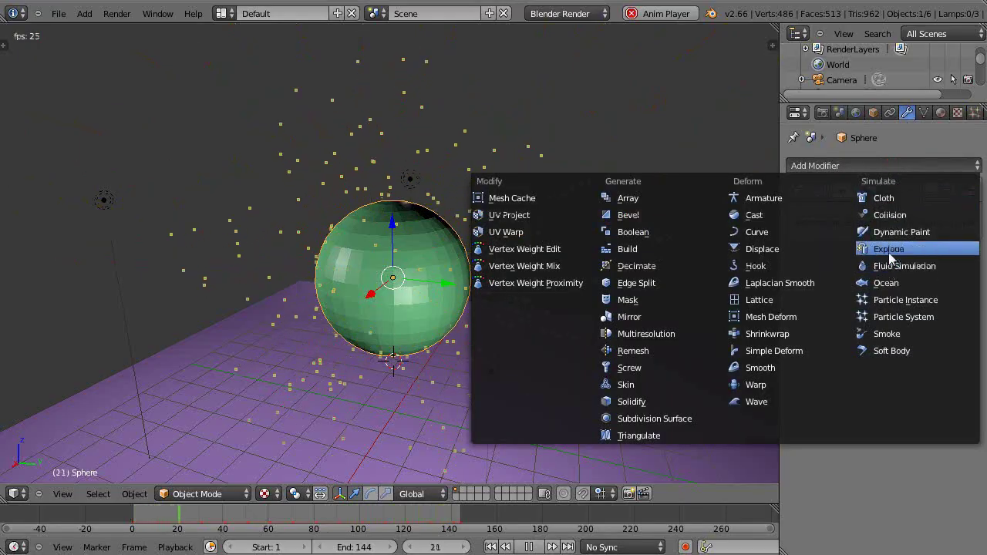
{"action": "left_click", "coordinate": [891, 255]}
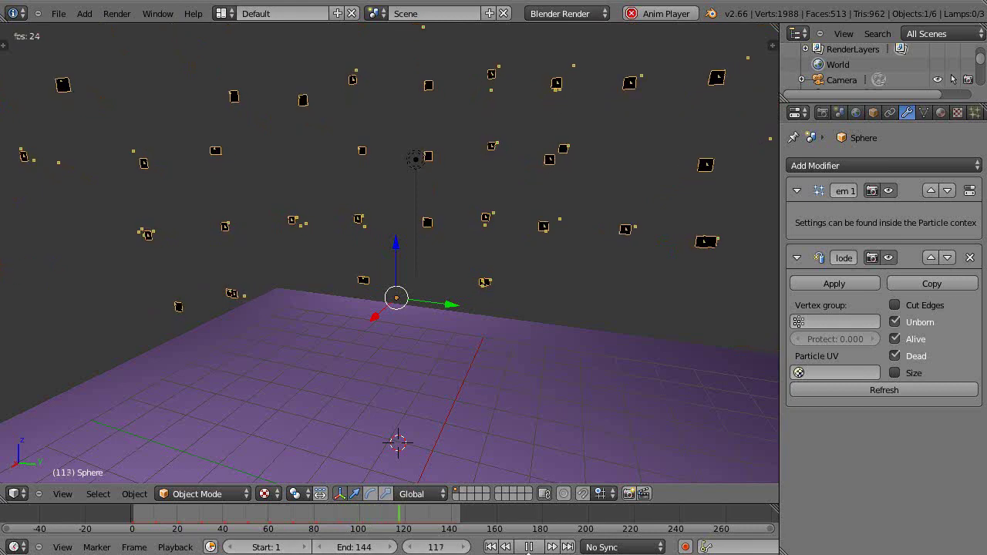
Stop playback and scrub through the frames to review the explosion
{"action": "left_click", "coordinate": [530, 546]}
{"action": "left_click_drag", "start_coordinate": [230, 515], "coordinate": [187, 519]}
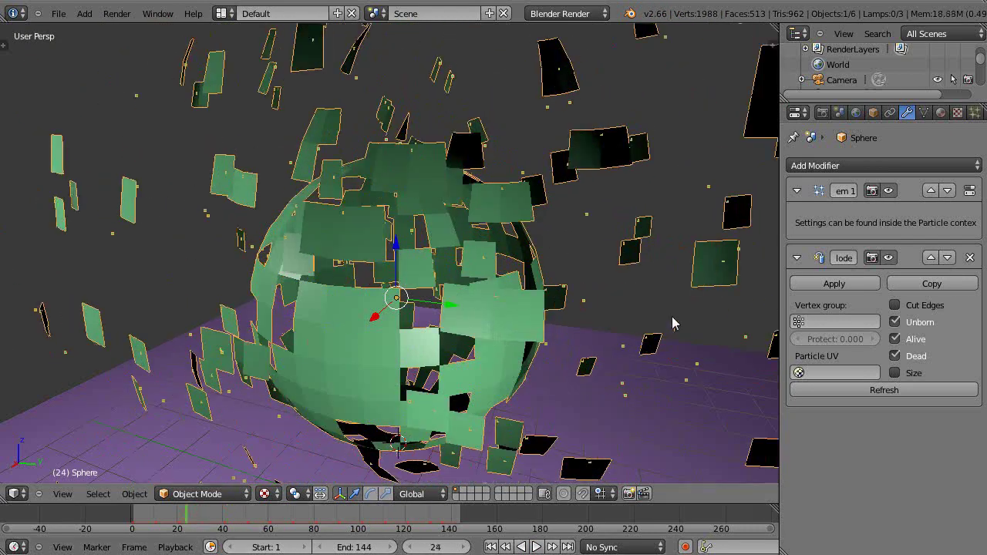
{"action": "key", "text": "Left"}
{"action": "key", "text": "Left"}
{"action": "key", "text": "Left"}
{"action": "key", "text": "Left"}
{"action": "key", "text": "Left"}
{"action": "key", "text": "Left"}
{"action": "key", "text": "Left"}
{"action": "key", "text": "Left"}
{"action": "key", "text": "Left"}
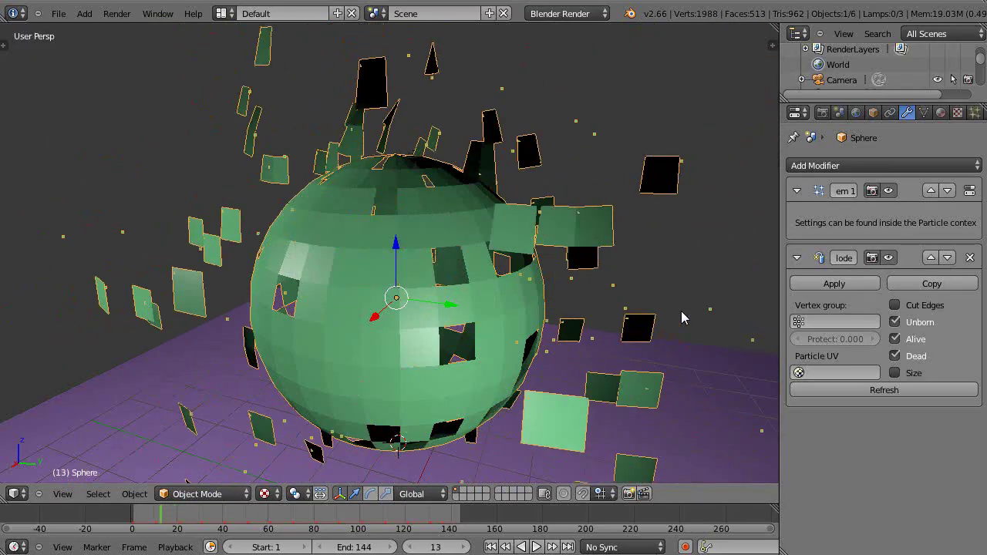
{"action": "key", "text": "Right"}
{"action": "key", "text": "Right"}
{"action": "key", "text": "Right"}
{"action": "key", "text": "Right"}
{"action": "key", "text": "Right"}
{"action": "key", "text": "Right"}
{"action": "key", "text": "Right"}
{"action": "key", "text": "Right"}
{"action": "key", "text": "Right"}
{"action": "key", "text": "Right"}
{"action": "key", "text": "Right"}
{"action": "key", "text": "Right"}
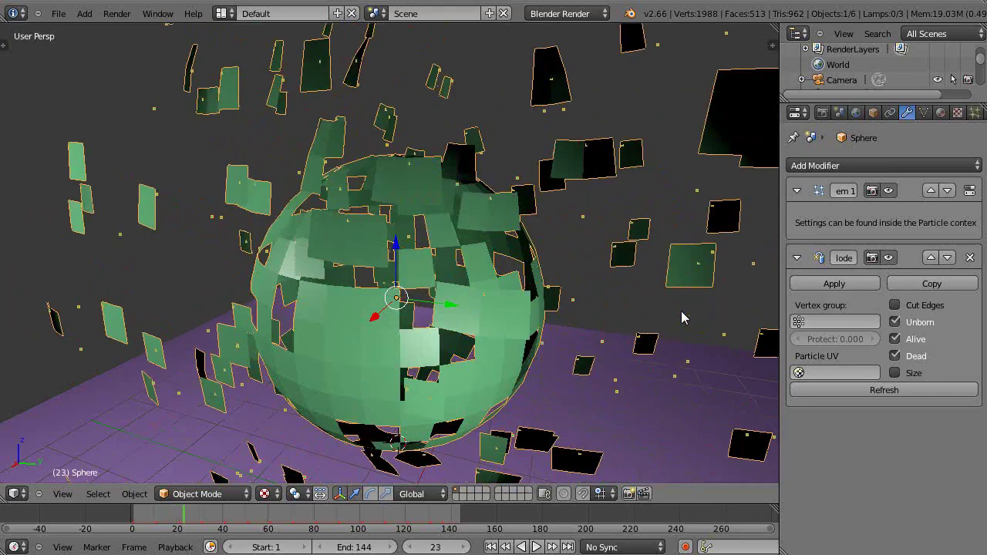
{"action": "key", "text": "Right"}
{"action": "key", "text": "Right"}
{"action": "key", "text": "Right"}
{"action": "key", "text": "Right"}
{"action": "key", "text": "Right"}
{"action": "key", "text": "Right"}
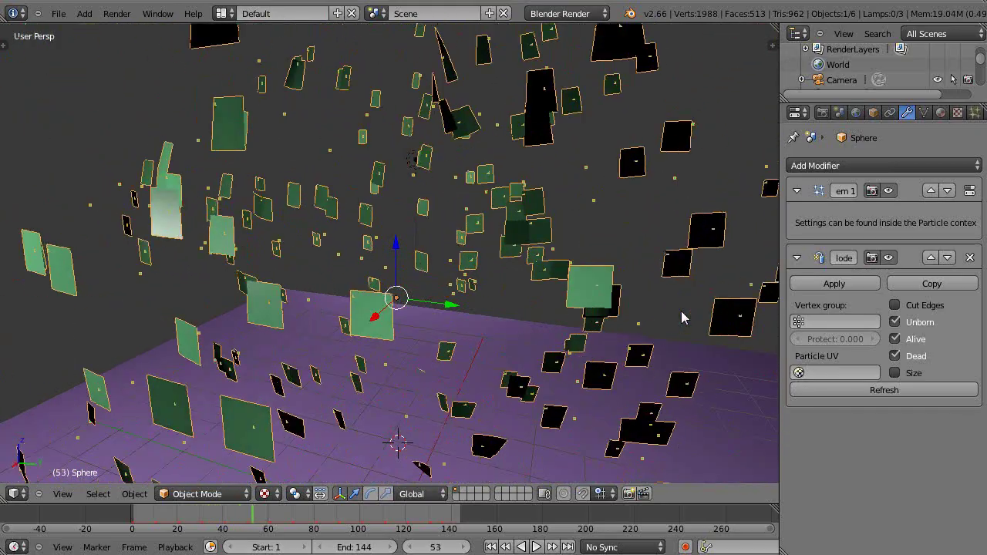
{"action": "key", "text": "shift+alt+a"}
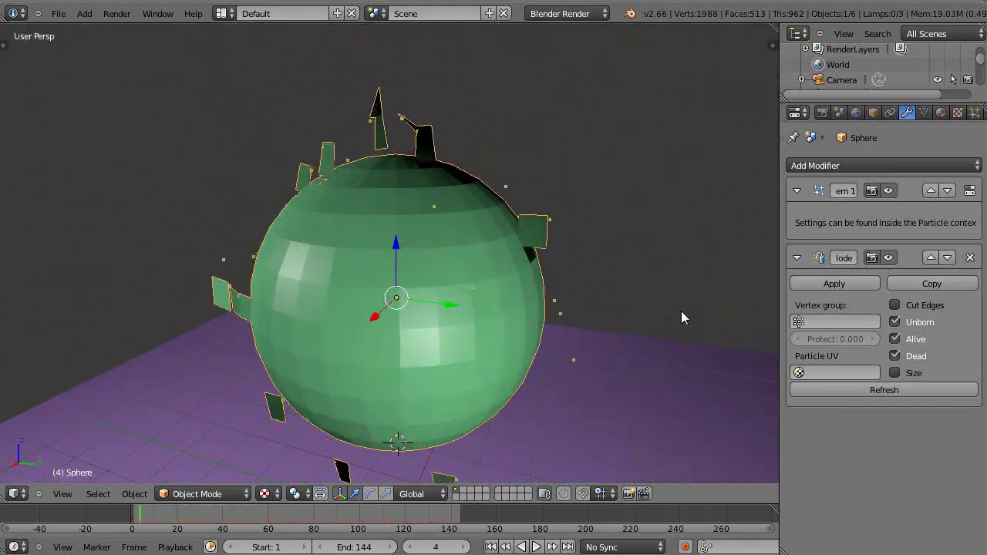
{"action": "key", "text": "alt+a"}
{"action": "key", "text": "Escape"}
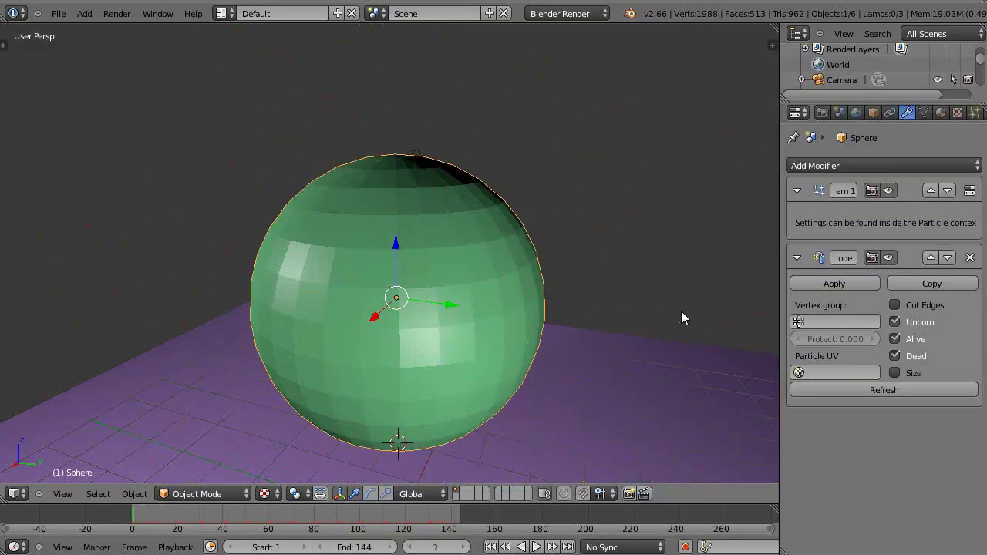
Enable Cut Edges on the Explode modifier and preview the explosion forwards and backwards
{"action": "left_click", "coordinate": [895, 305]}
{"action": "key", "text": "alt+a"}
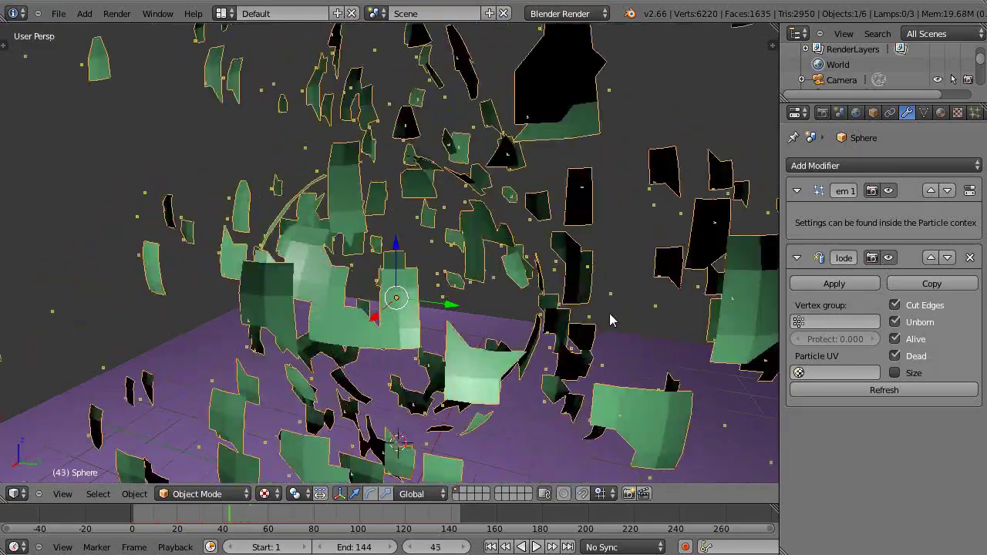
{"action": "key", "text": "shift+Left"}
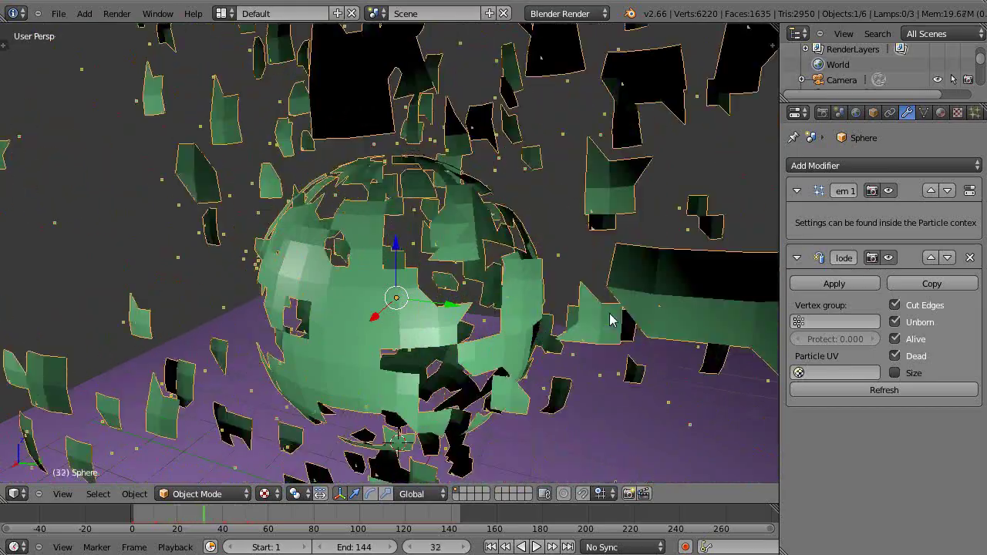
{"action": "scroll", "coordinate": [532, 316], "scroll_direction": "down", "scroll_amount": 4}
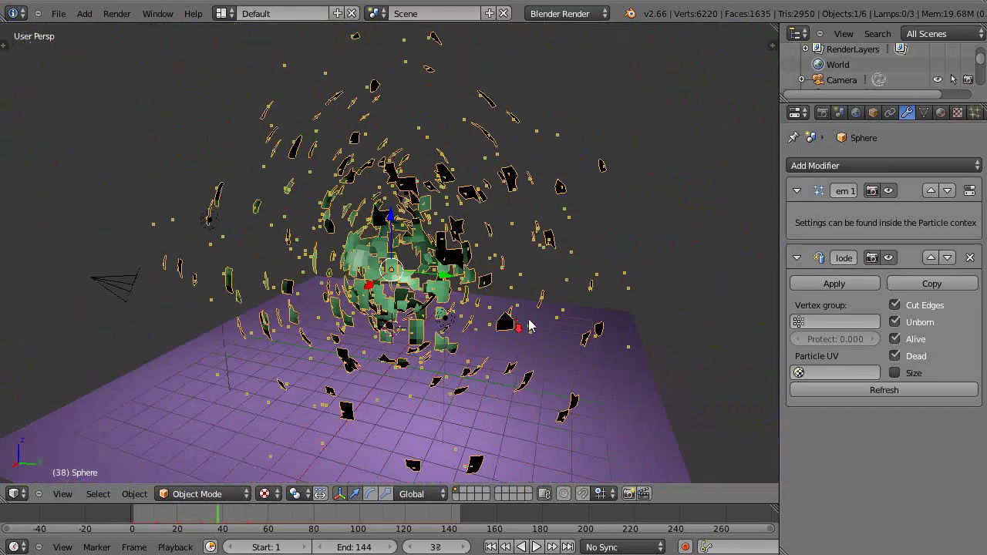
{"action": "key", "text": "alt+a"}
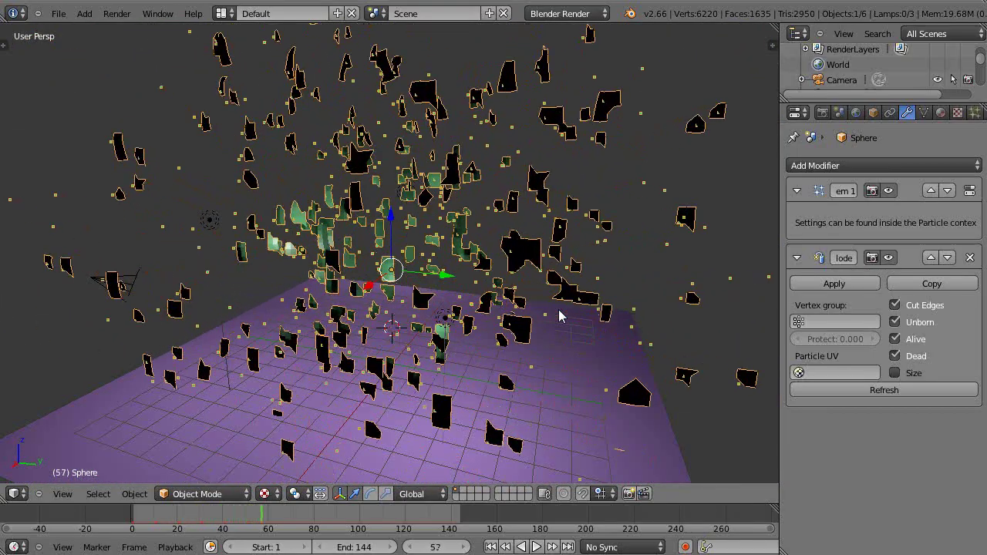
{"action": "key", "text": "alt+shift+a"}
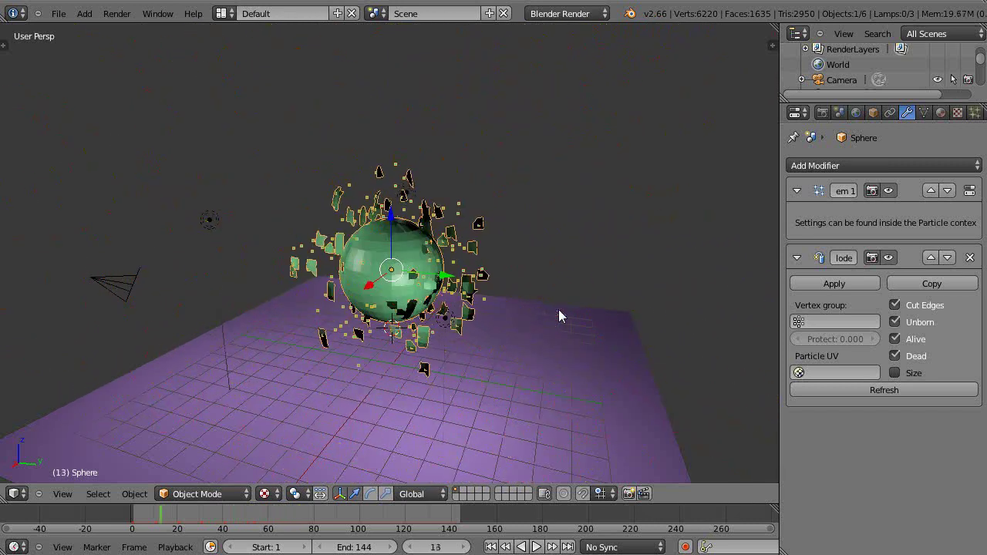
{"action": "key", "text": "alt+a"}
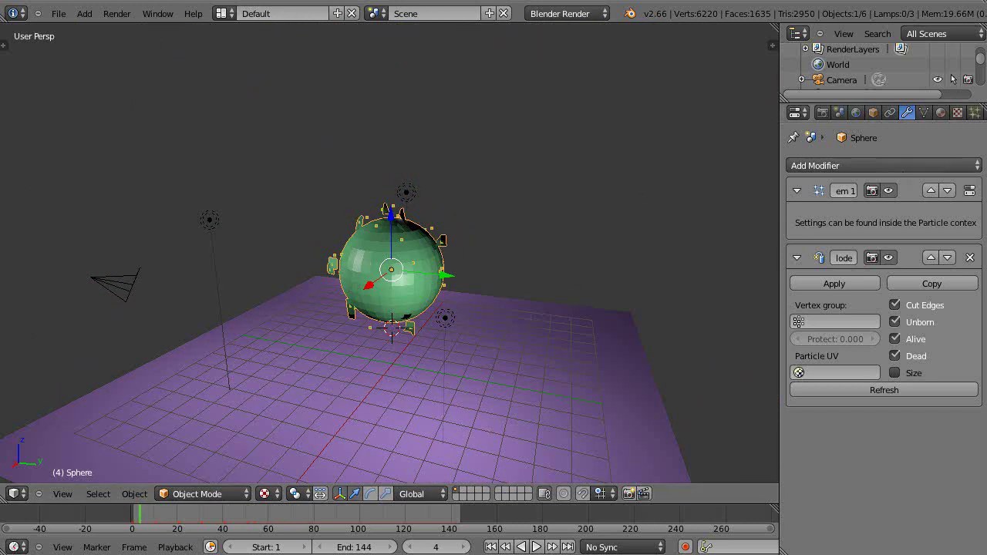
Set the particle emission start frame to 48 and play the animation to check it
{"action": "left_click", "coordinate": [975, 112]}
{"action": "scroll", "coordinate": [843, 288], "scroll_direction": "up", "scroll_amount": 12}
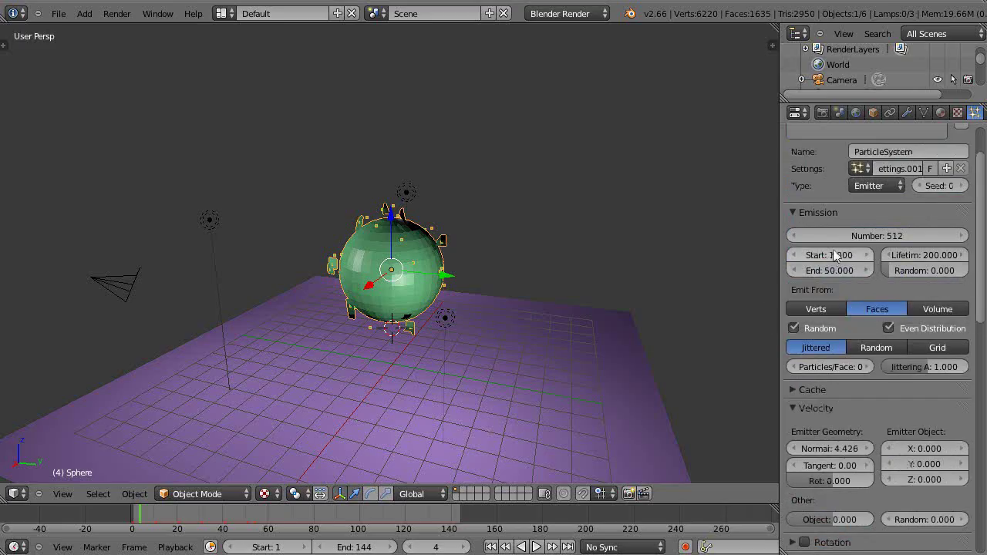
{"action": "left_click", "coordinate": [841, 255]}
{"action": "type", "text": "48"}
{"action": "key", "text": "Return"}
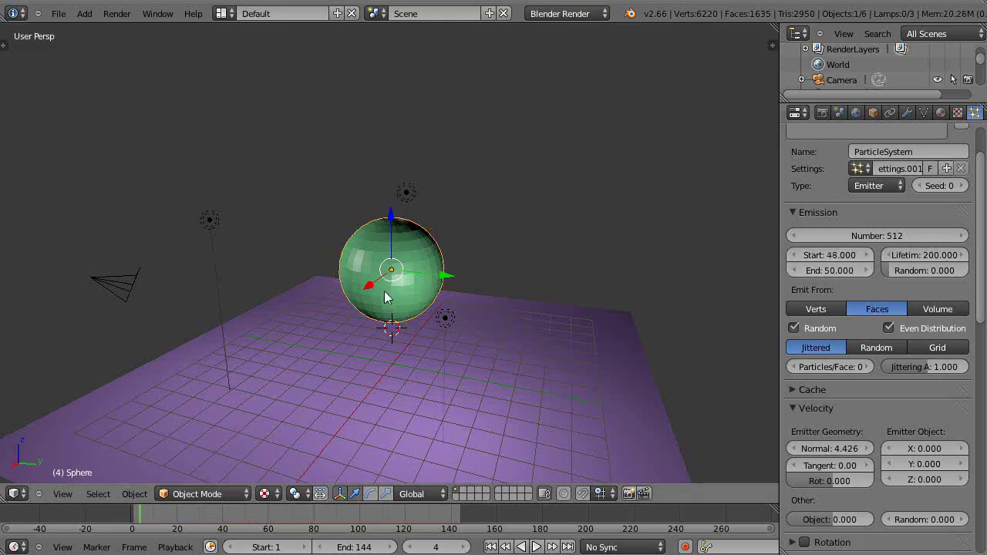
{"action": "scroll", "coordinate": [388, 297], "scroll_direction": "up", "scroll_amount": 4}
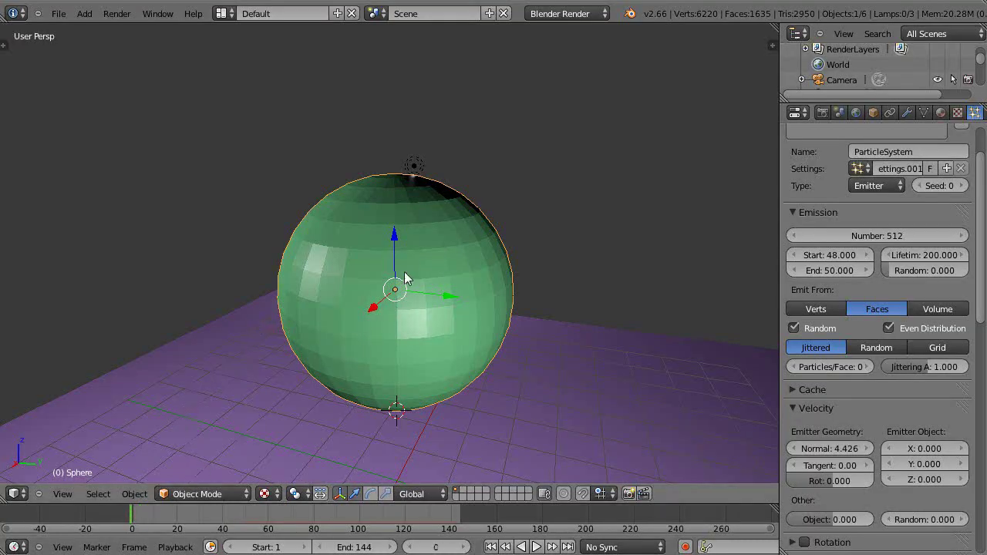
{"action": "key", "text": "alt+a"}
{"action": "scroll", "coordinate": [600, 312], "scroll_direction": "down", "scroll_amount": 5}
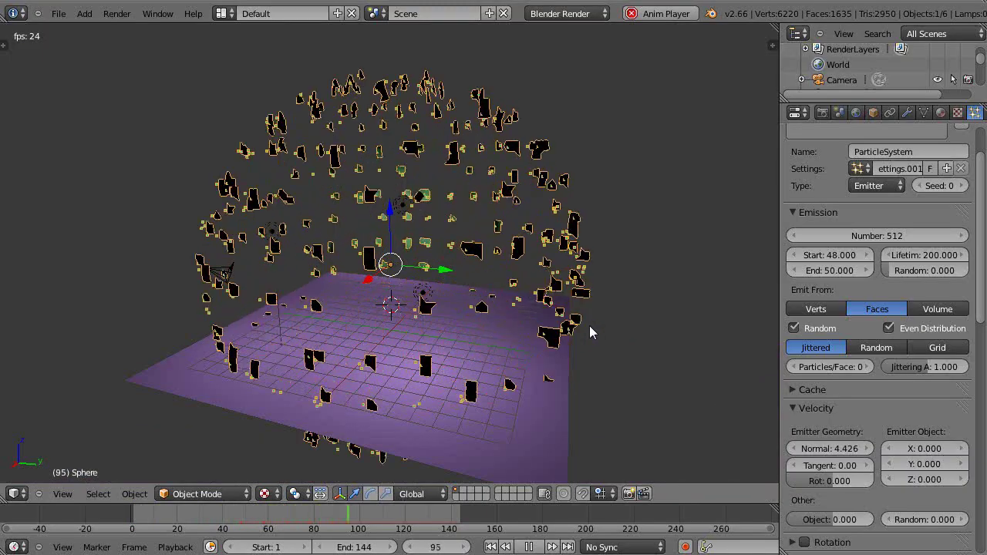
{"action": "key", "text": "Escape"}
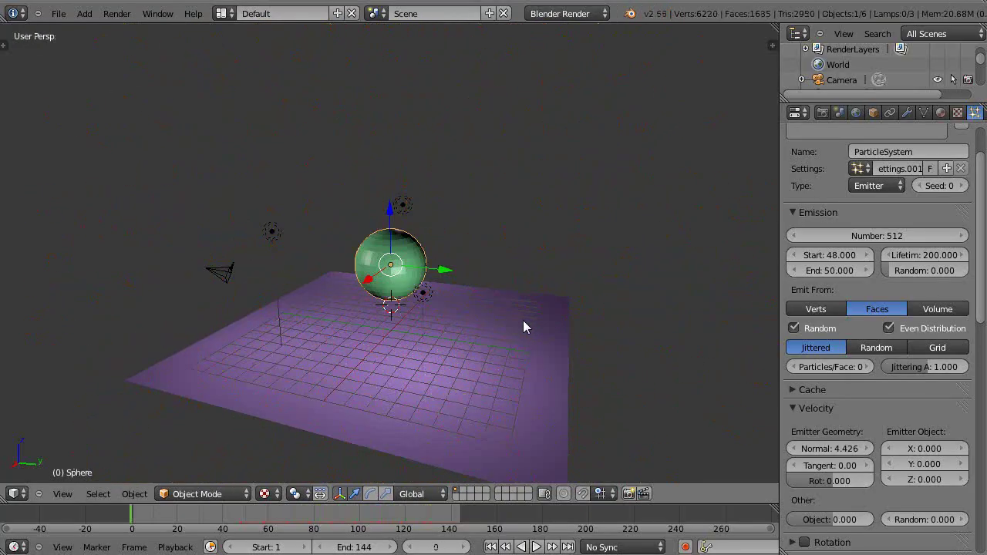
{"action": "scroll", "coordinate": [523, 327], "scroll_direction": "up", "scroll_amount": 5}
{"action": "scroll", "coordinate": [595, 319], "scroll_direction": "down", "scroll_amount": 4}
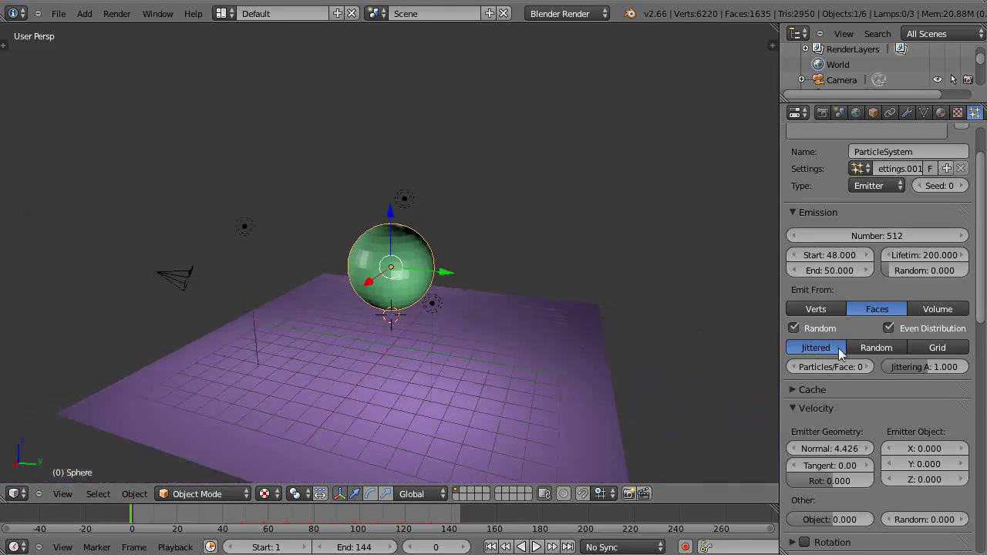
Turn off Even Distribution, switch particle distribution to Random, and replay the explosion
{"action": "left_click", "coordinate": [891, 328]}
{"action": "left_click", "coordinate": [873, 348]}
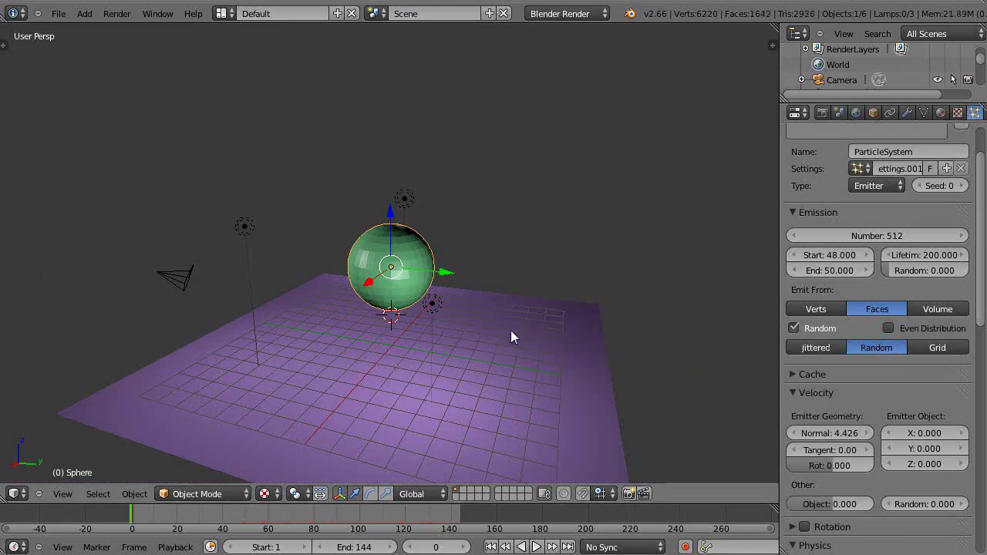
{"action": "key", "text": "alt+a"}
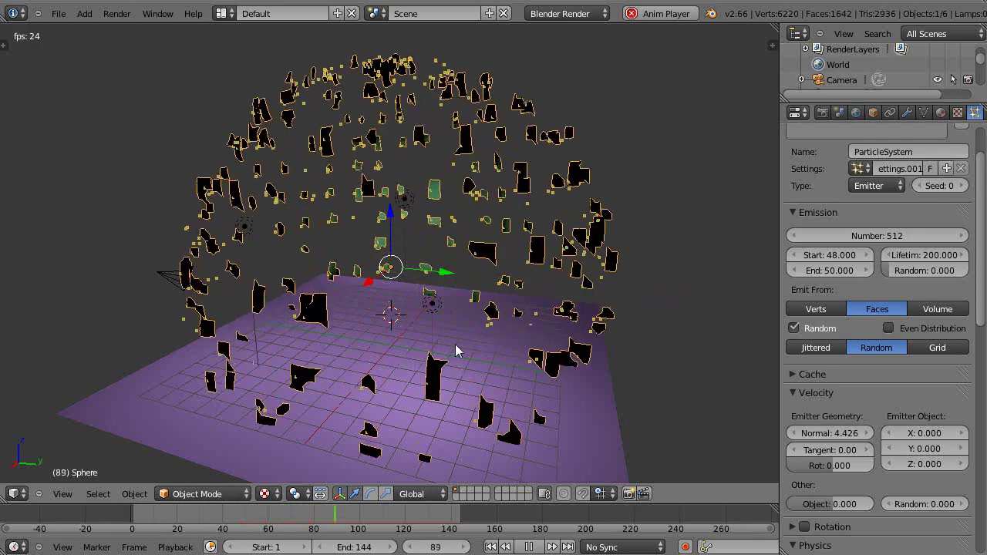
{"action": "key", "text": "Escape"}
{"action": "scroll", "coordinate": [455, 325], "scroll_direction": "up", "scroll_amount": 6}
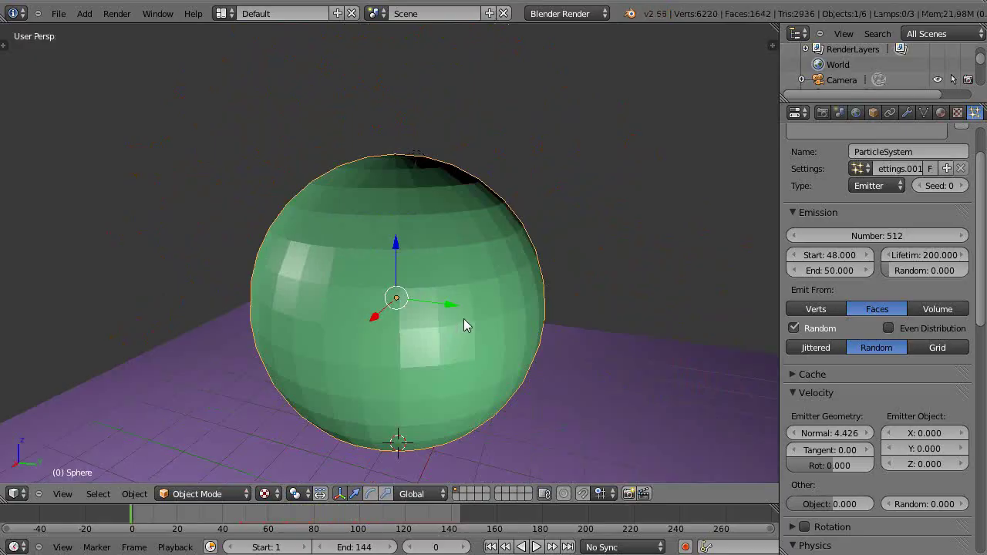
{"action": "scroll", "coordinate": [464, 324], "scroll_direction": "down", "scroll_amount": 3}
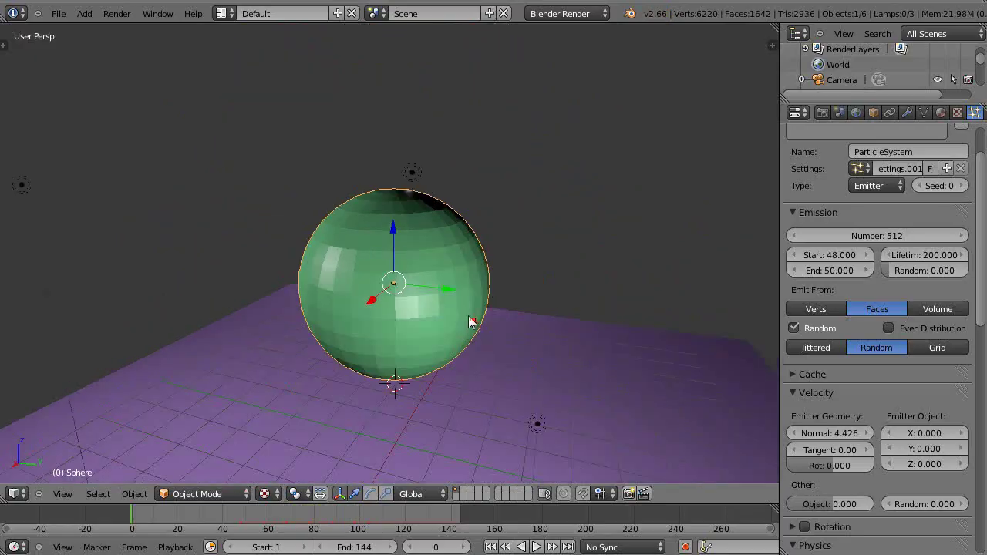
{"action": "left_click", "coordinate": [907, 113]}
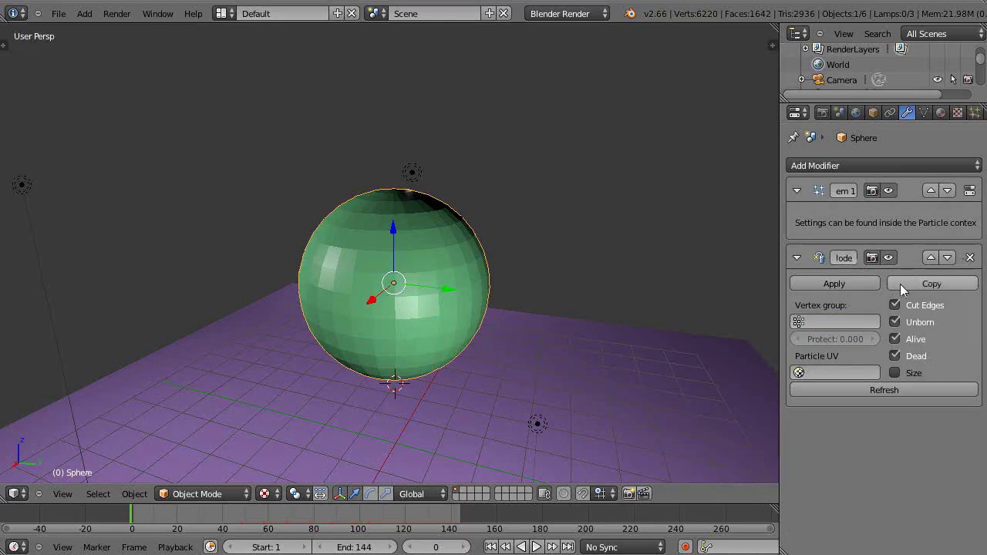
Widen the Properties editor, collapse the Explode modifier panel, and bring up the Add Modifier list
{"action": "left_click_drag", "start_coordinate": [778, 290], "coordinate": [754, 292]}
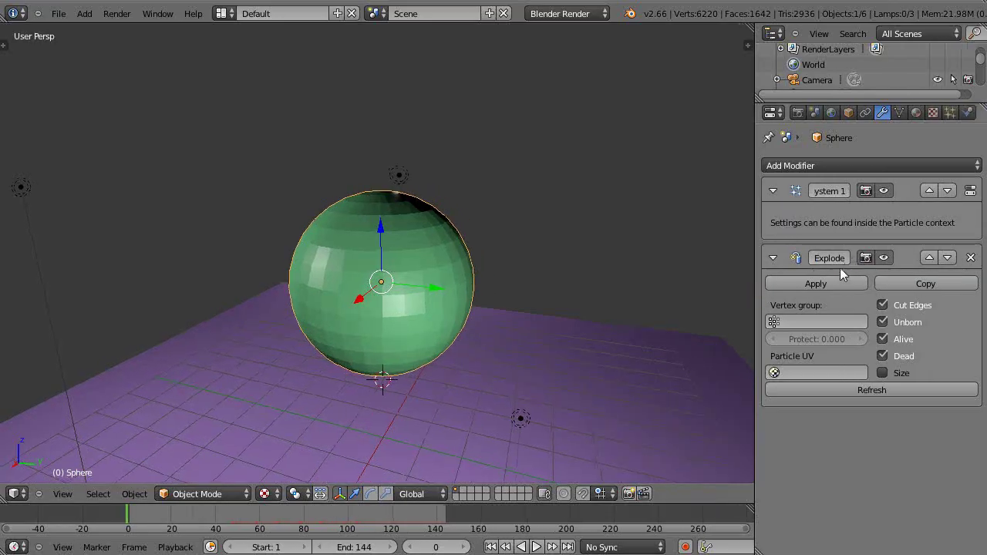
{"action": "left_click", "coordinate": [773, 258]}
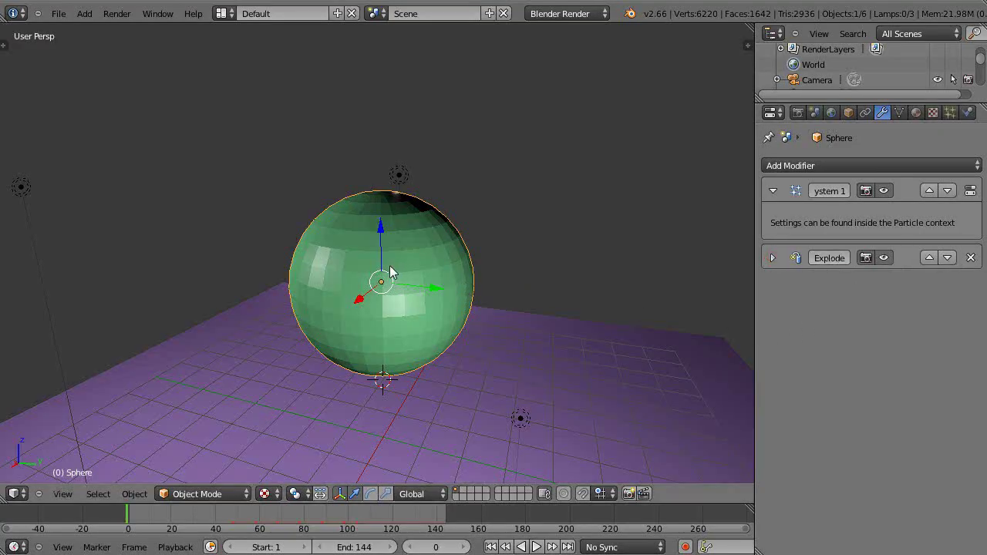
{"action": "key", "text": "alt+a"}
{"action": "key", "text": "Escape"}
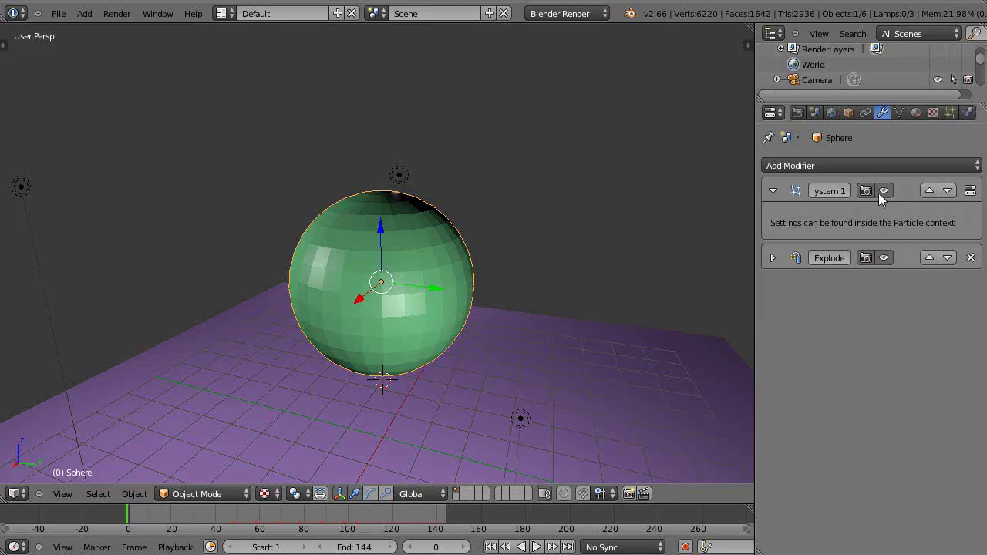
{"action": "left_click", "coordinate": [871, 167]}
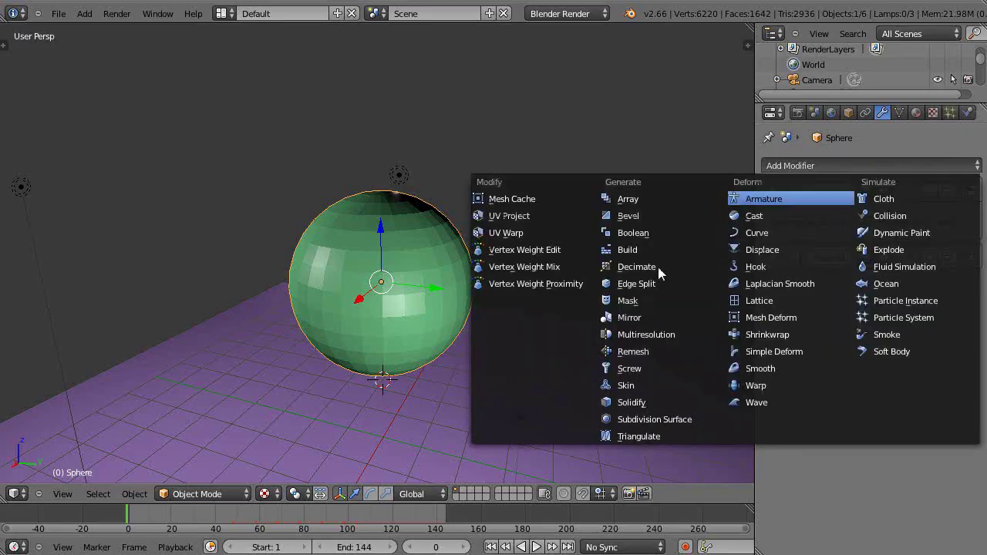
Add a Solidify modifier with thickness 0.1327 and collapse its panel
{"action": "left_click", "coordinate": [632, 404]}
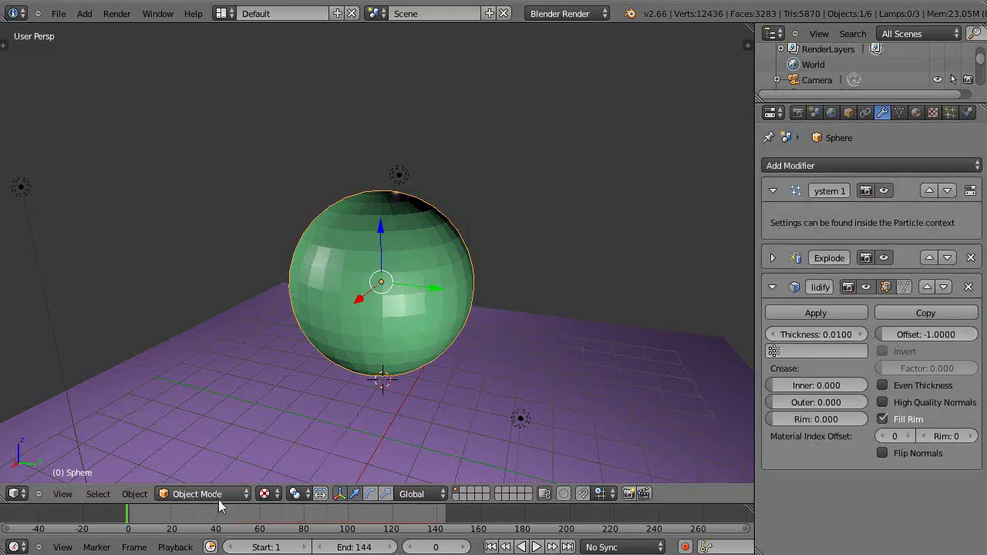
{"action": "key", "text": "alt+a"}
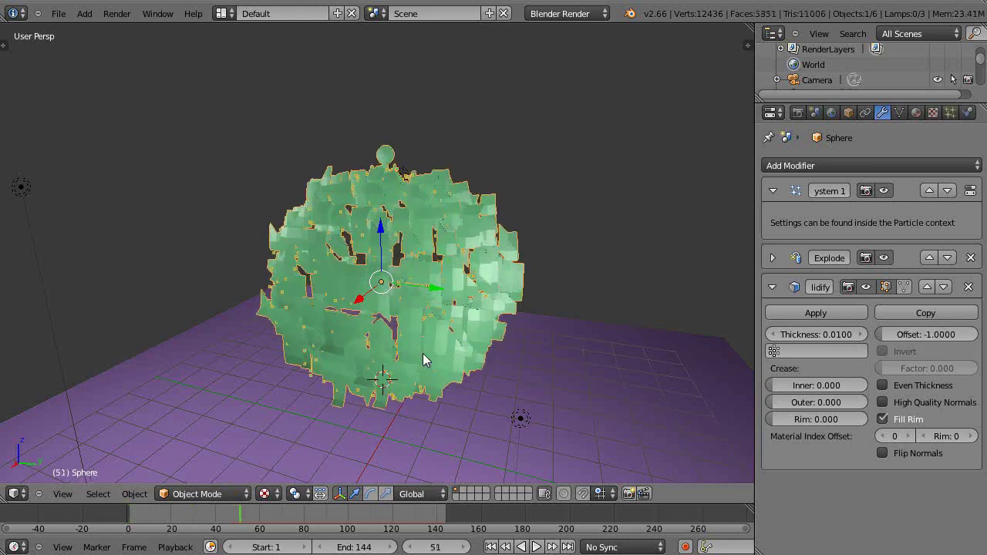
{"action": "scroll", "coordinate": [486, 343], "scroll_direction": "up", "scroll_amount": 3}
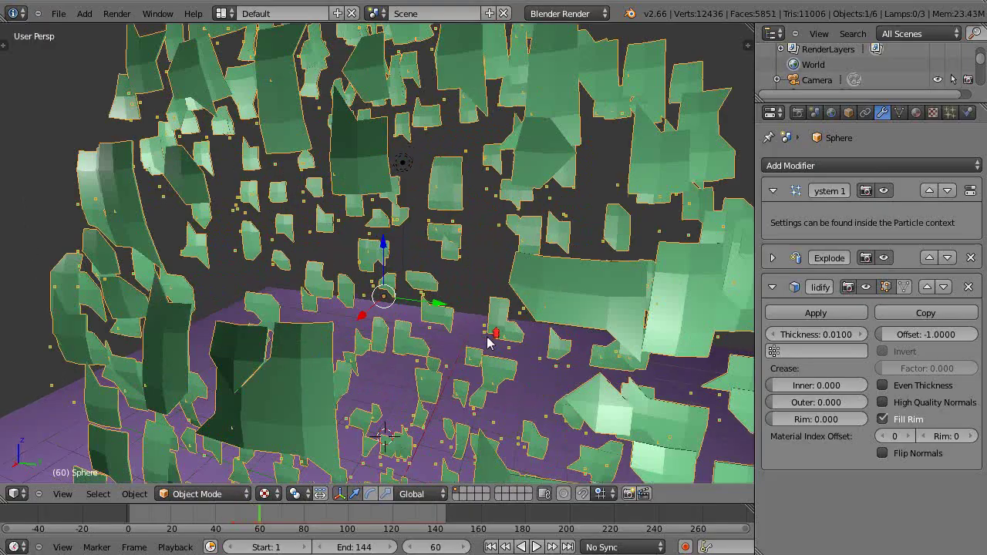
{"action": "middle_click_drag", "start_coordinate": [494, 342], "coordinate": [503, 382]}
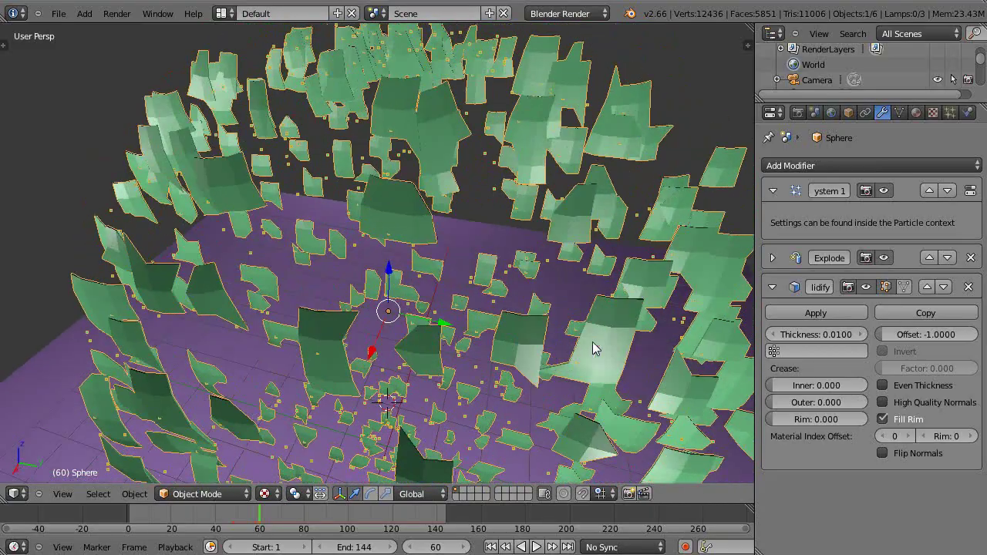
{"action": "left_click_drag", "start_coordinate": [785, 335], "coordinate": [829, 338]}
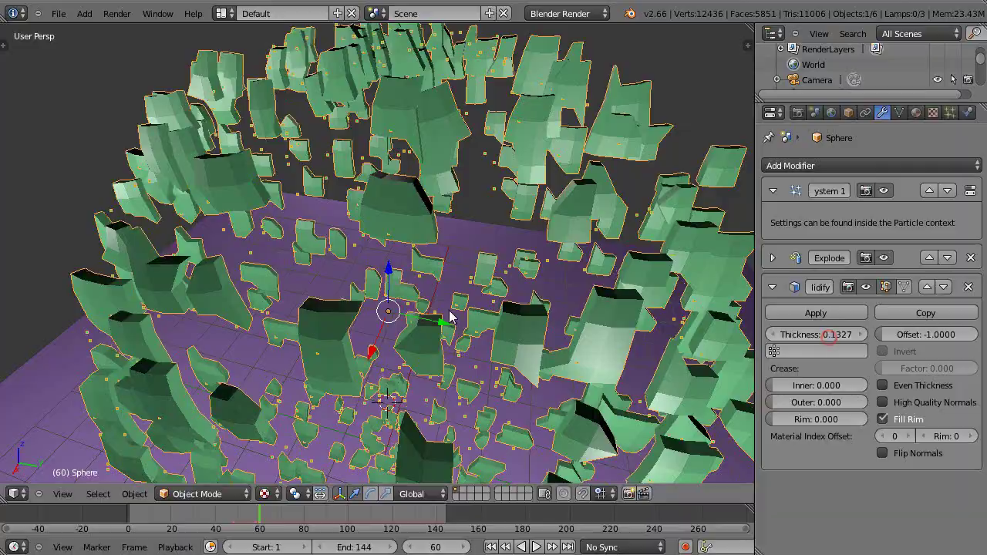
{"action": "scroll", "coordinate": [450, 316], "scroll_direction": "down", "scroll_amount": 5}
{"action": "middle_click_drag", "start_coordinate": [447, 324], "coordinate": [401, 284]}
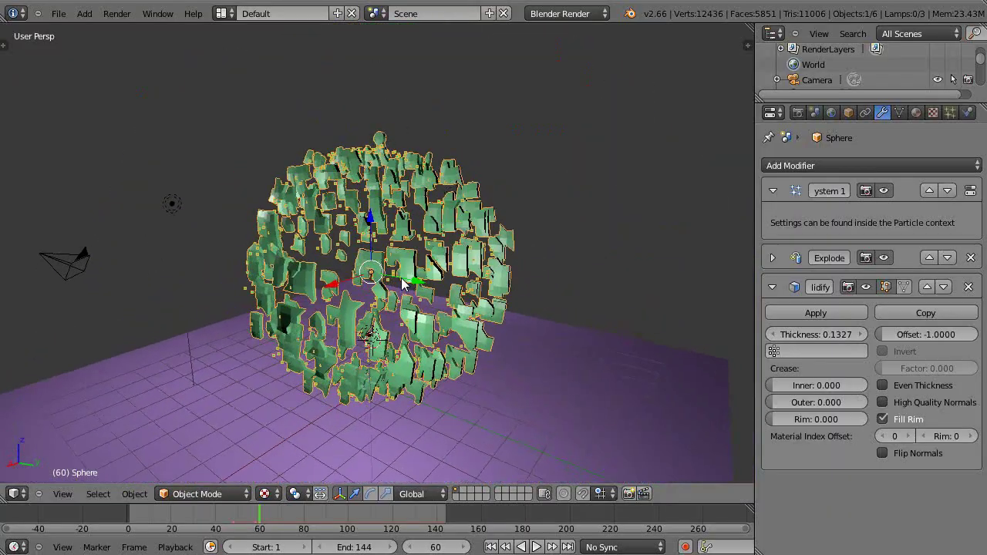
{"action": "left_click", "coordinate": [772, 287]}
{"action": "middle_click_drag", "start_coordinate": [738, 313], "coordinate": [494, 388]}
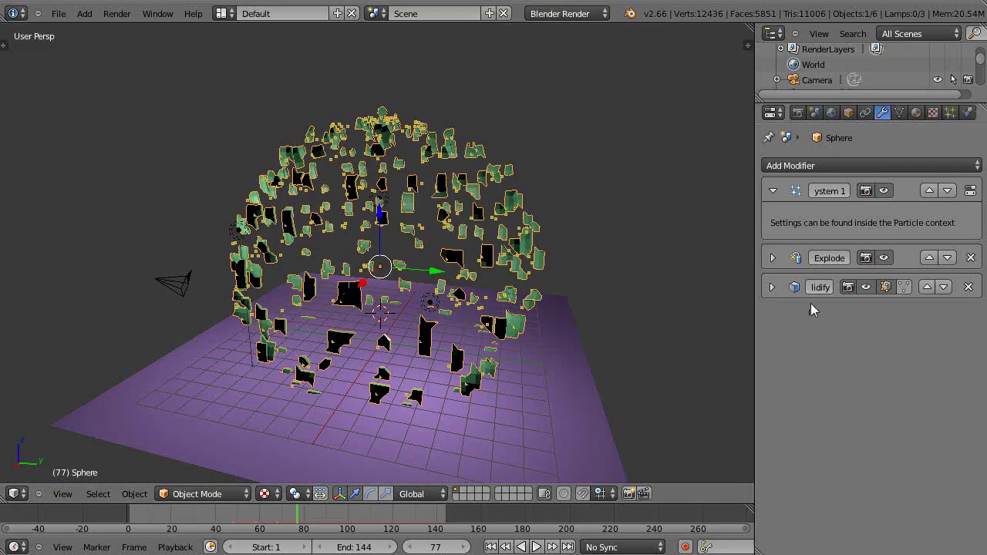
Widen the Properties editor and show the sphere's particle settings: 512 particles, frames 48–50, normal velocity 4.426
{"action": "left_click_drag", "start_coordinate": [755, 286], "coordinate": [738, 284]}
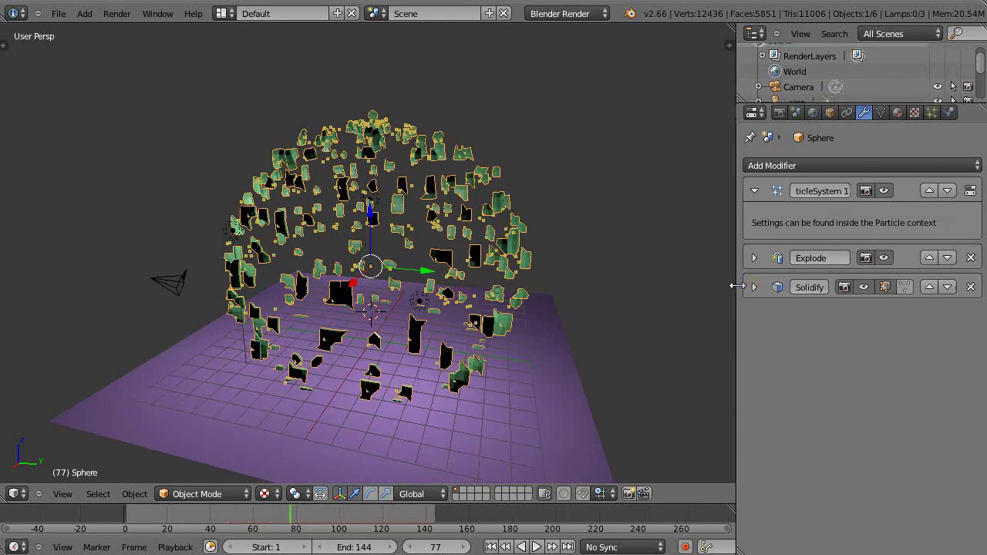
{"action": "scroll", "coordinate": [586, 305], "scroll_direction": "up", "scroll_amount": 4}
{"action": "scroll", "coordinate": [525, 301], "scroll_direction": "down", "scroll_amount": 3}
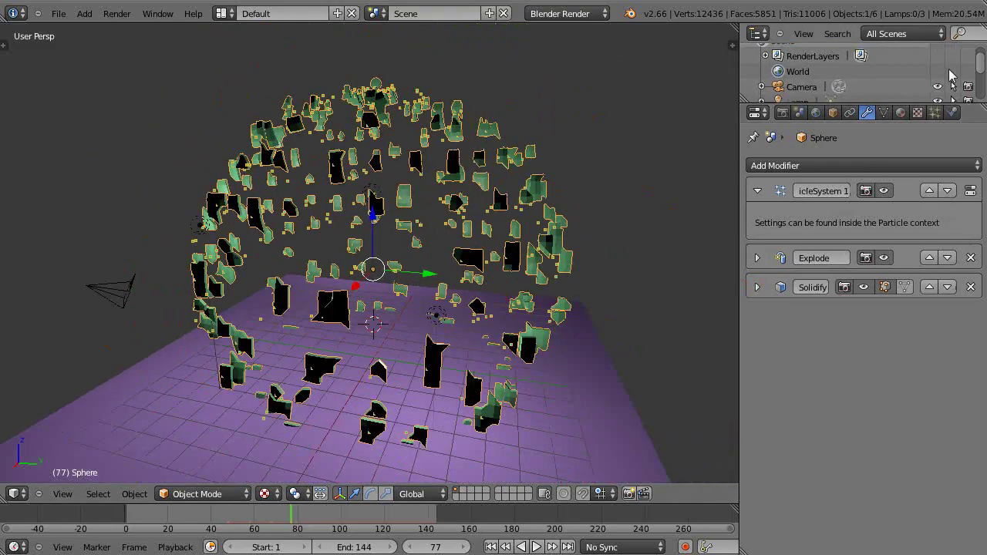
{"action": "left_click", "coordinate": [932, 113]}
{"action": "scroll", "coordinate": [835, 308], "scroll_direction": "down", "scroll_amount": 3}
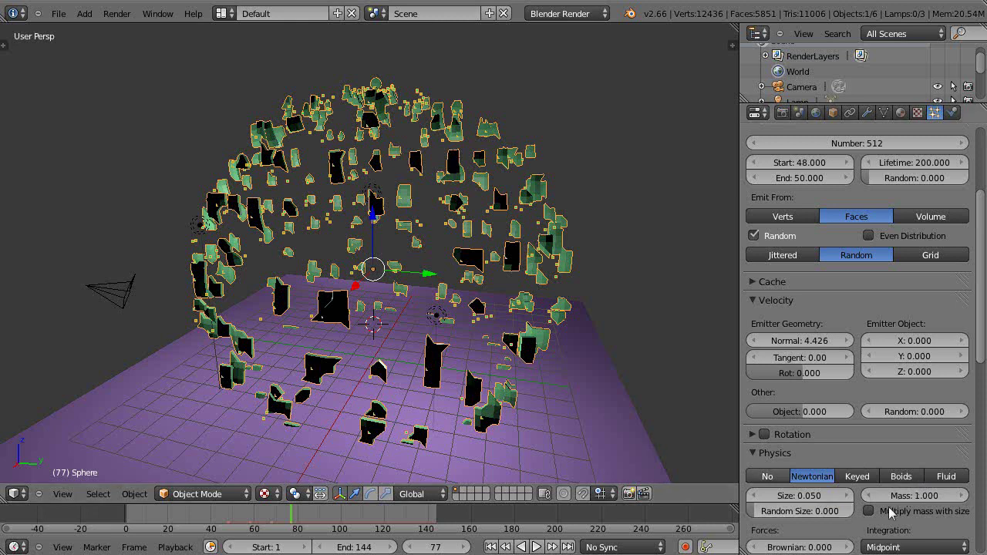
{"action": "scroll", "coordinate": [582, 349], "scroll_direction": "down", "scroll_amount": 2}
{"action": "scroll", "coordinate": [583, 349], "scroll_direction": "up", "scroll_amount": 2}
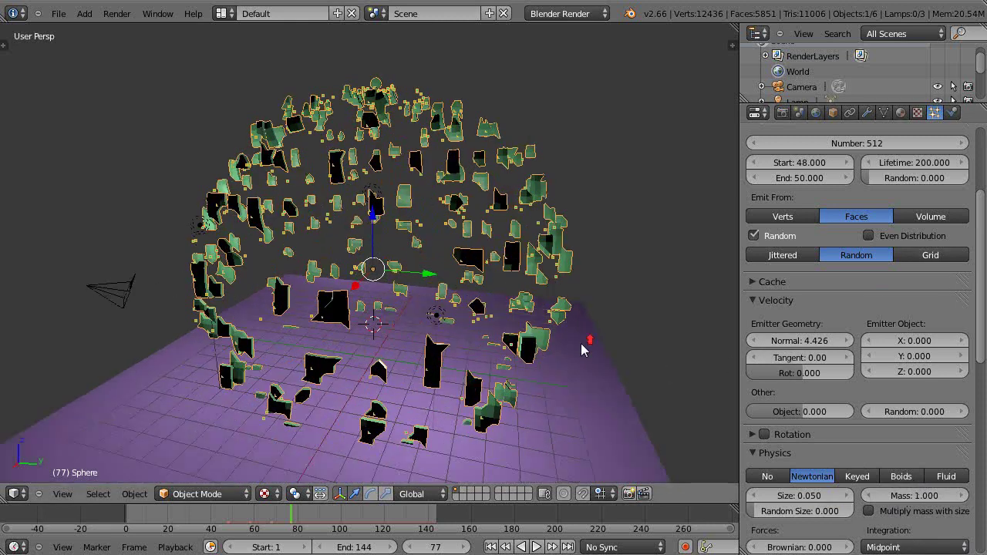